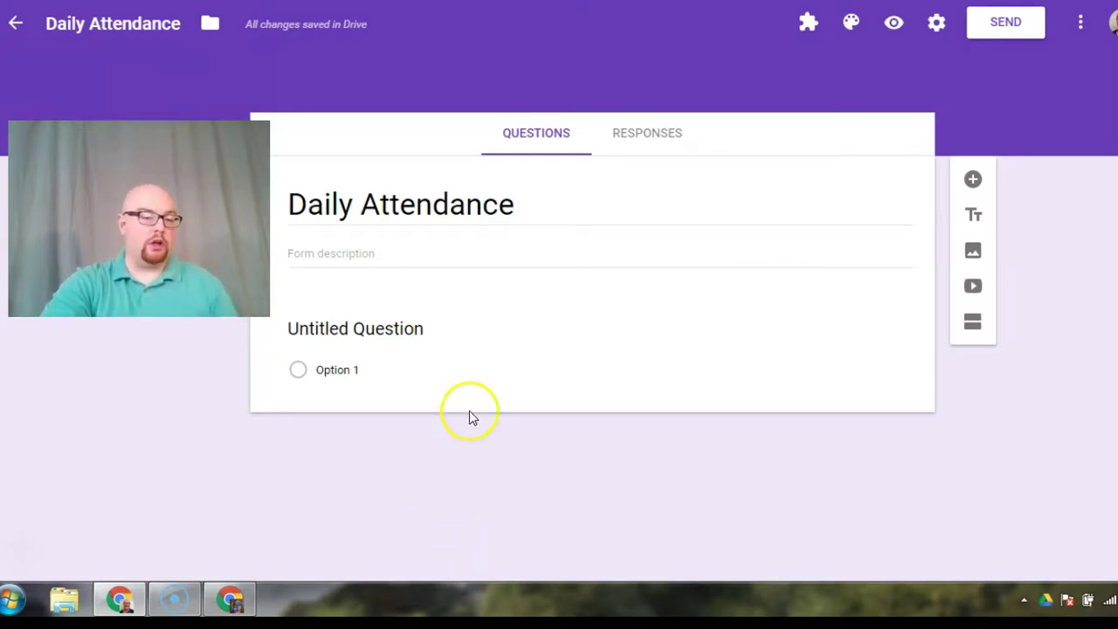
Step: Draft a 'What period?' question with answer choices 1, 2 and 3
left_click(366, 374)
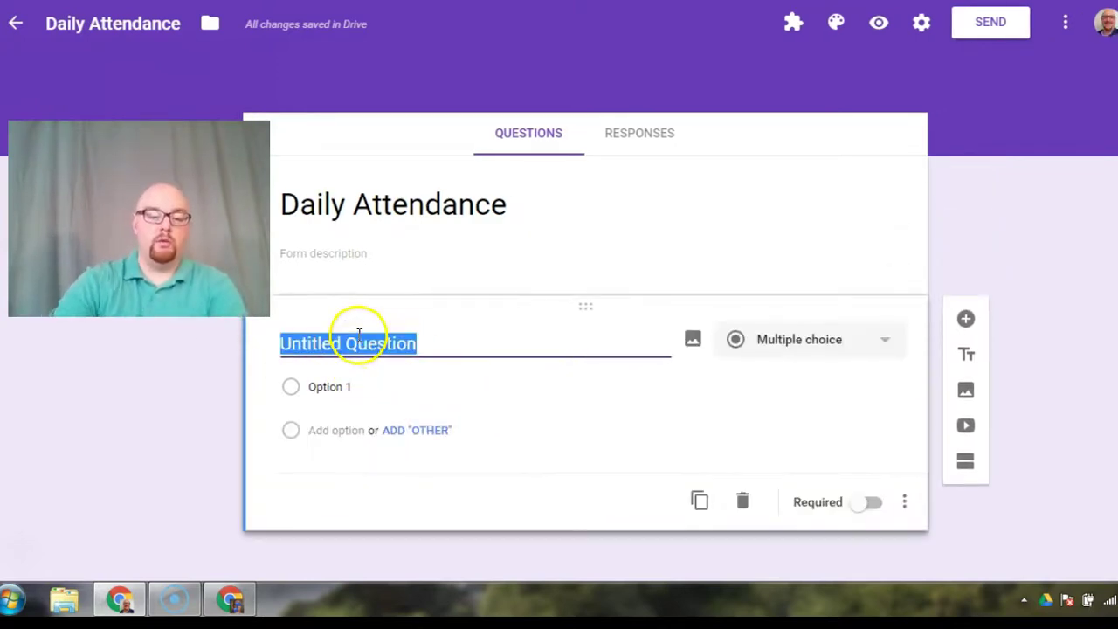
type("W")
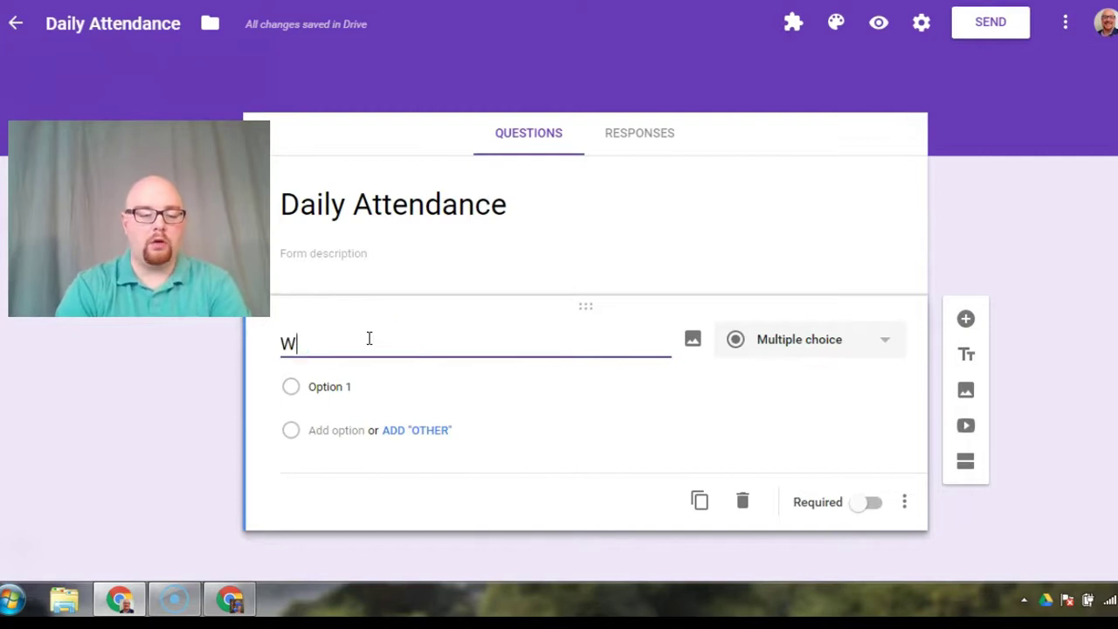
type("hat period")
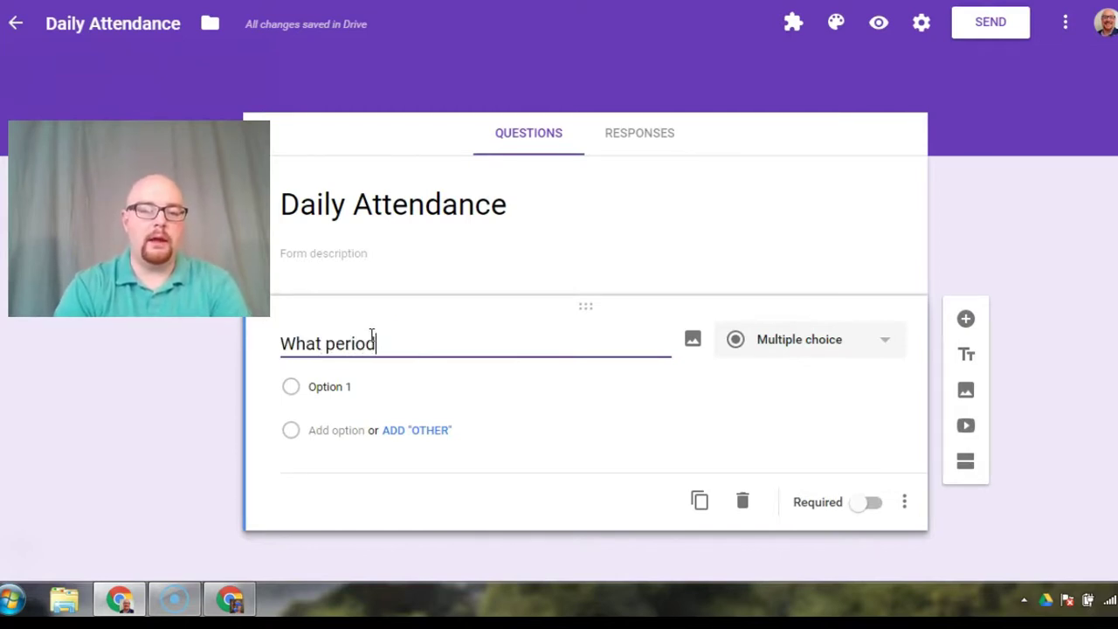
left_click(347, 398)
type("1")
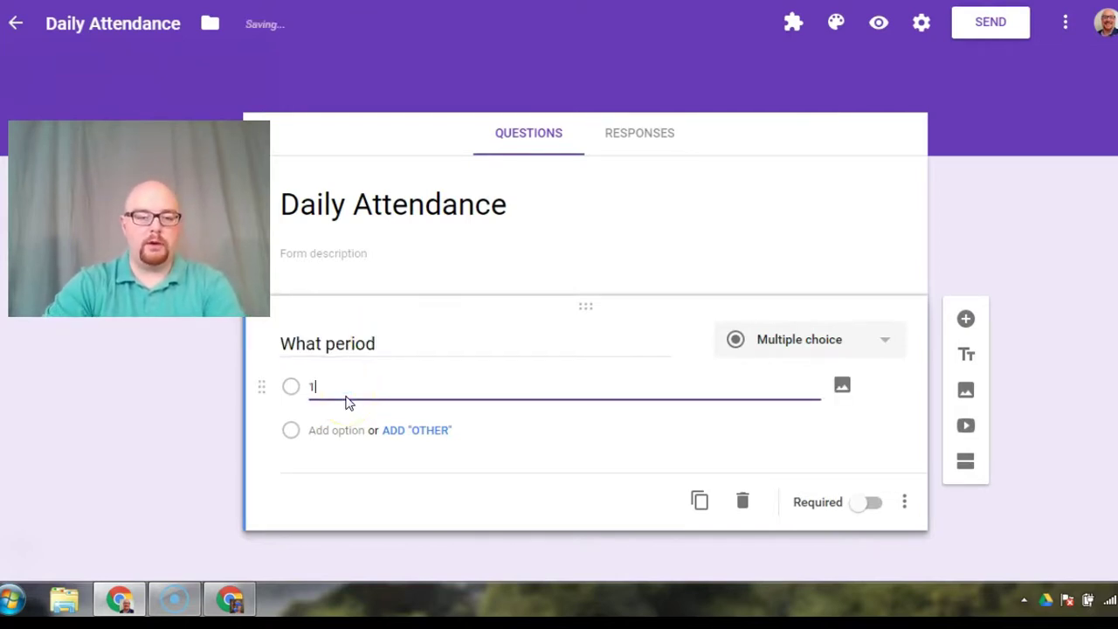
key("Return")
type("2")
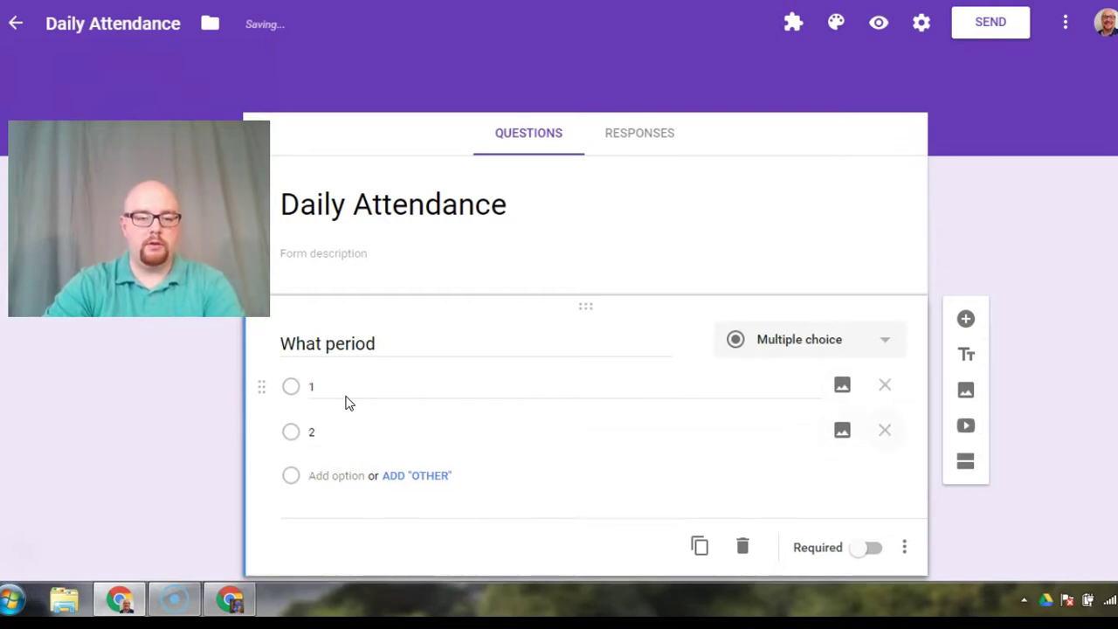
key("Return")
type("3")
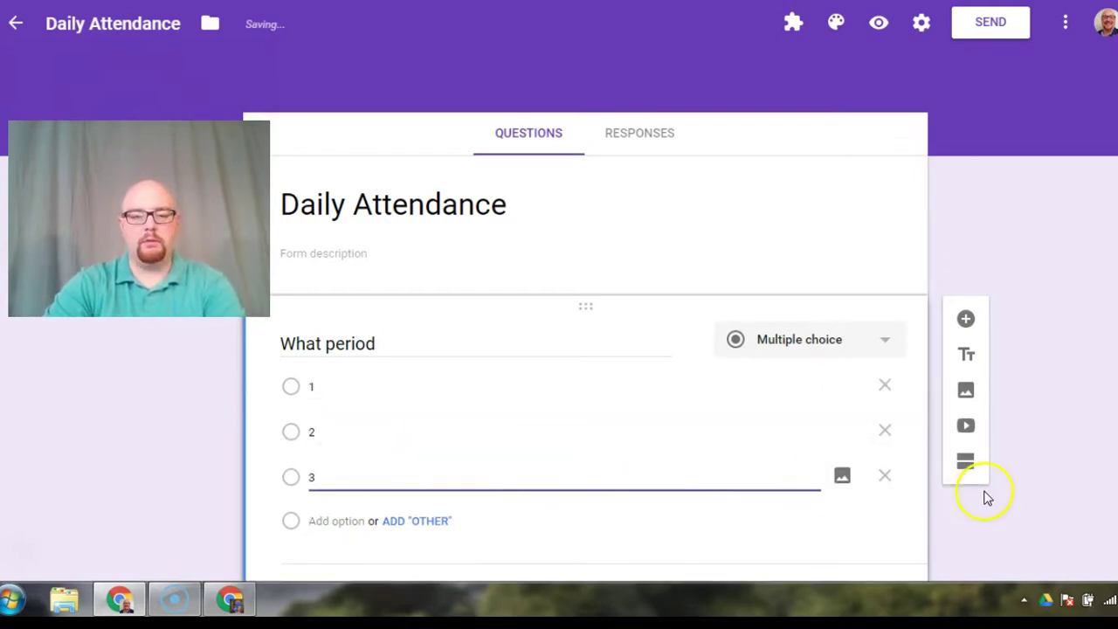
scroll(865, 463, "down", 1)
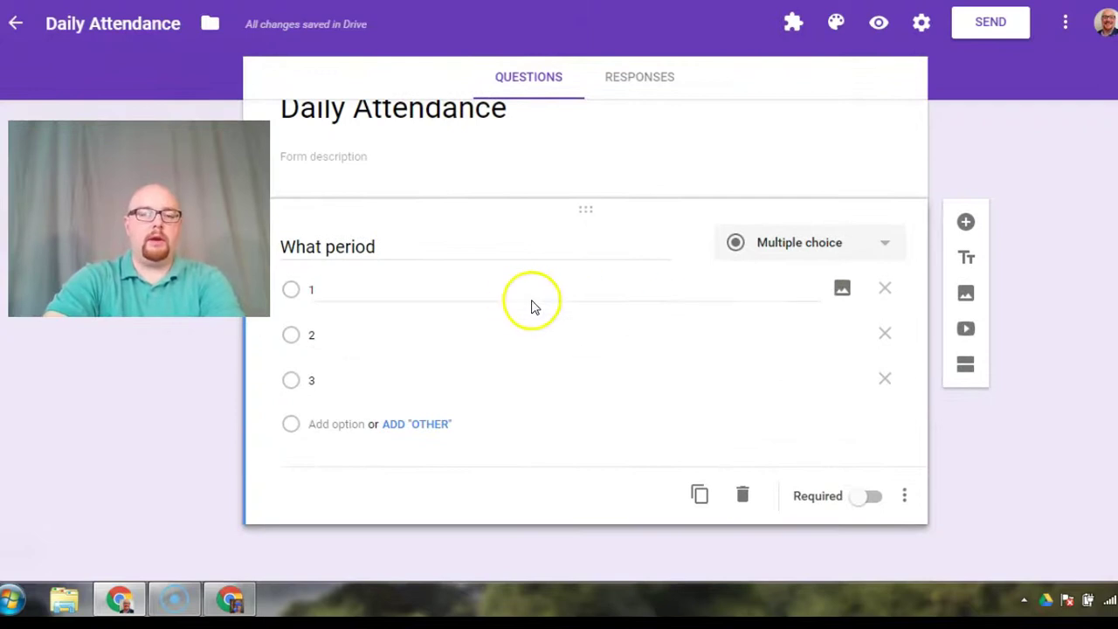
Step: Enable 'Go to section based on answer' for the question, then delete it
left_click(402, 249)
left_click(403, 247)
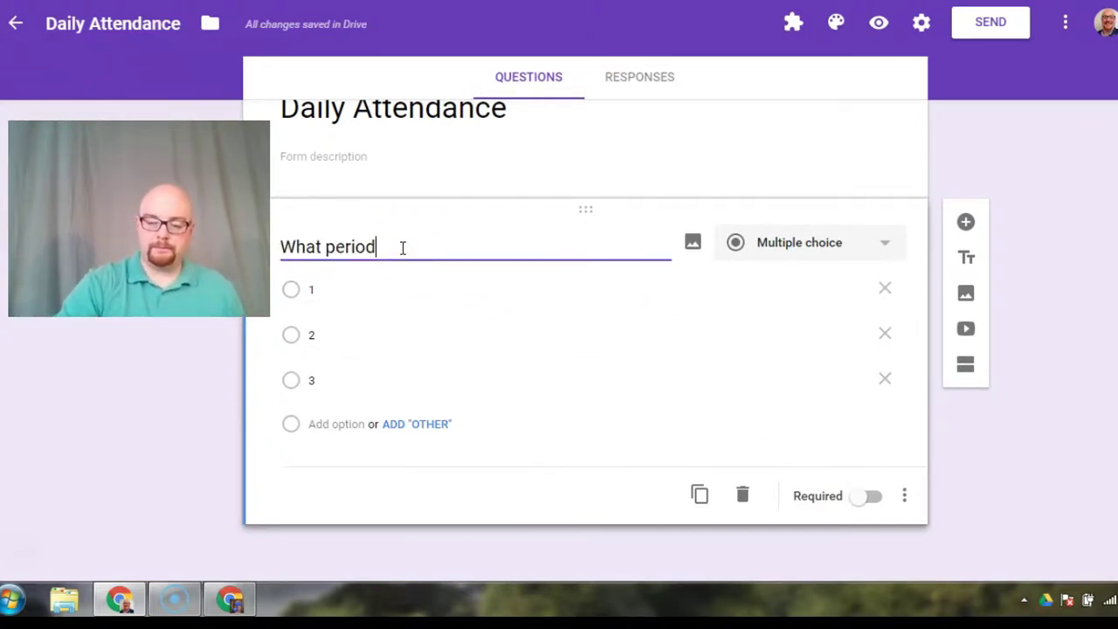
left_click(902, 496)
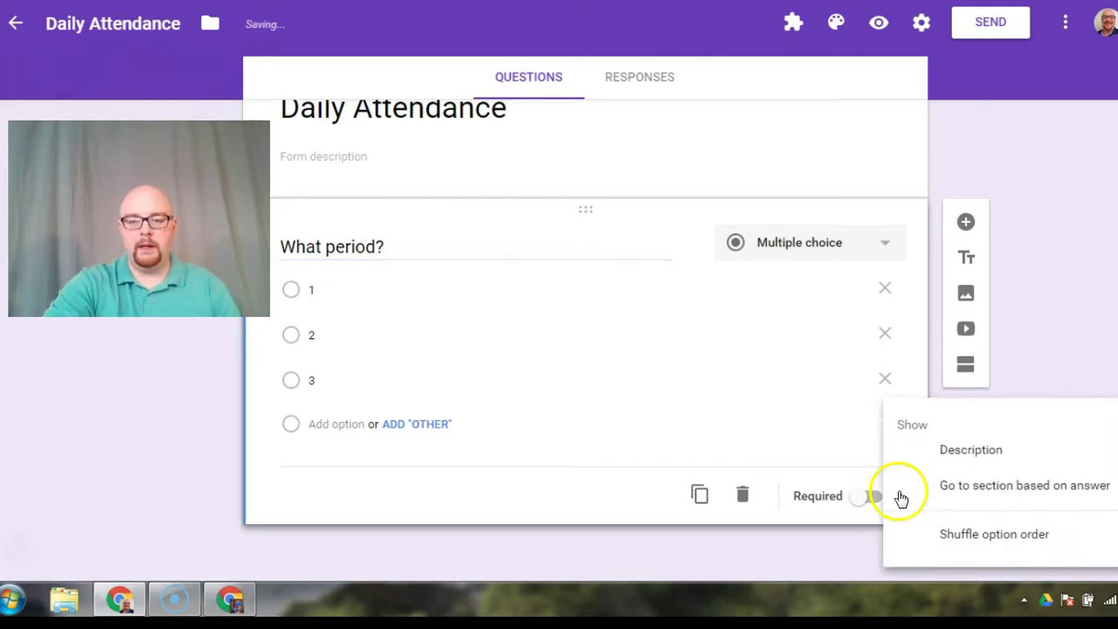
left_click(952, 495)
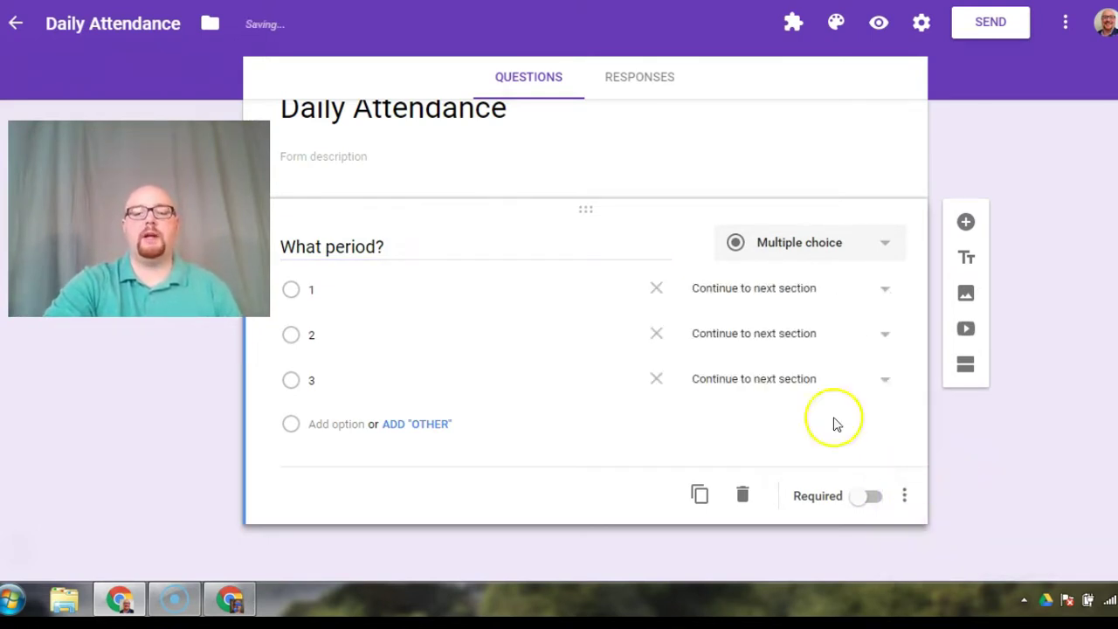
left_click(791, 300)
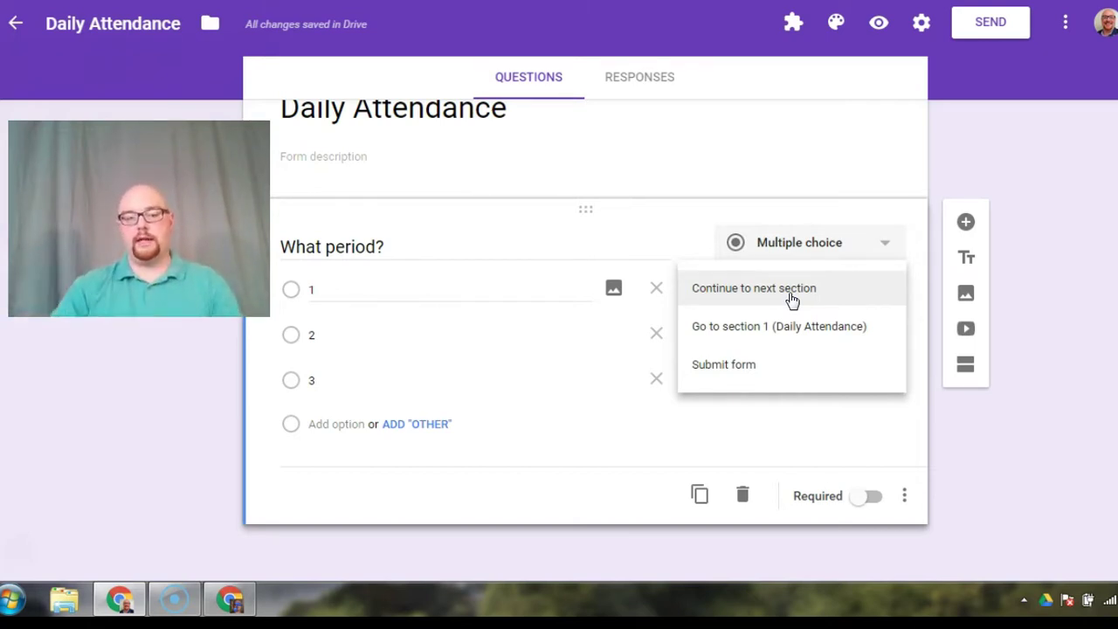
left_click(969, 449)
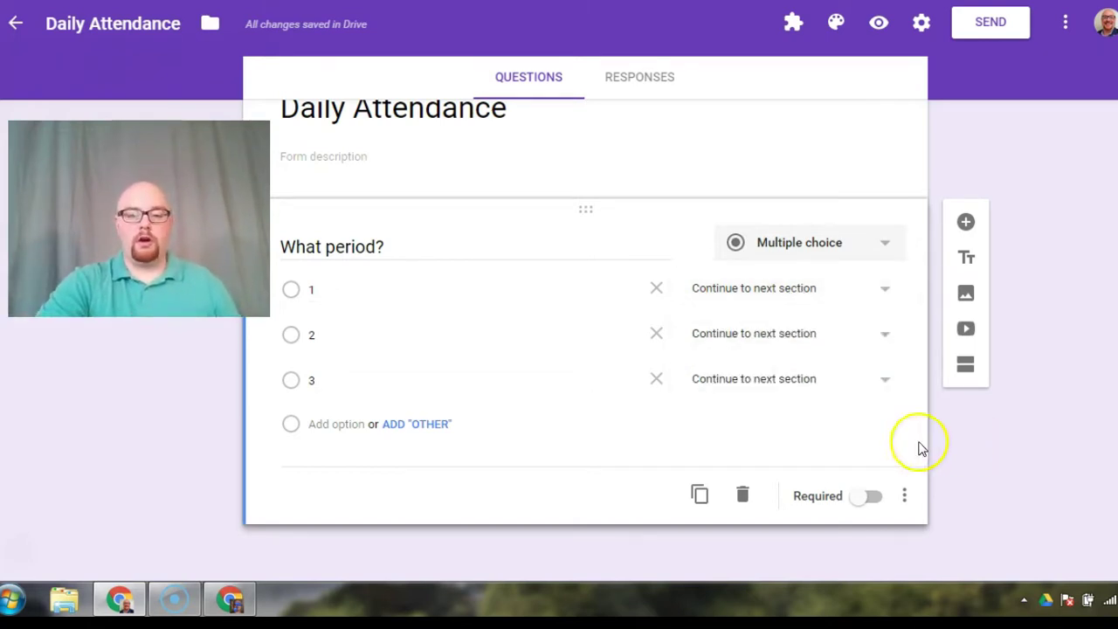
left_click(742, 498)
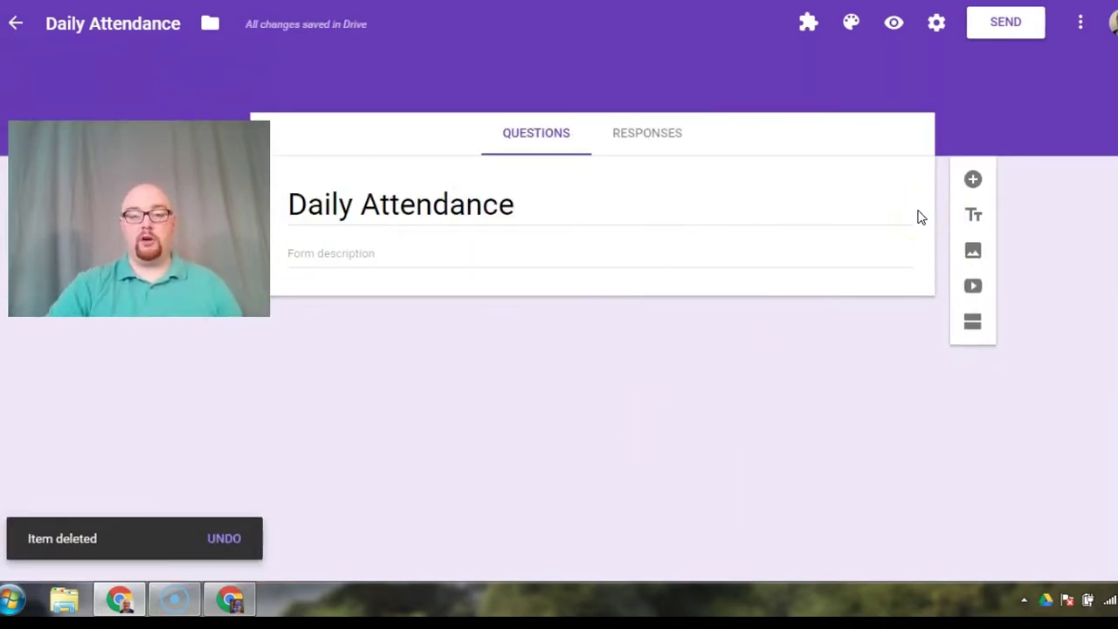
Step: Add an 'Absent students' checkbox question with first choice 'All students are present.' and a second option
left_click(973, 181)
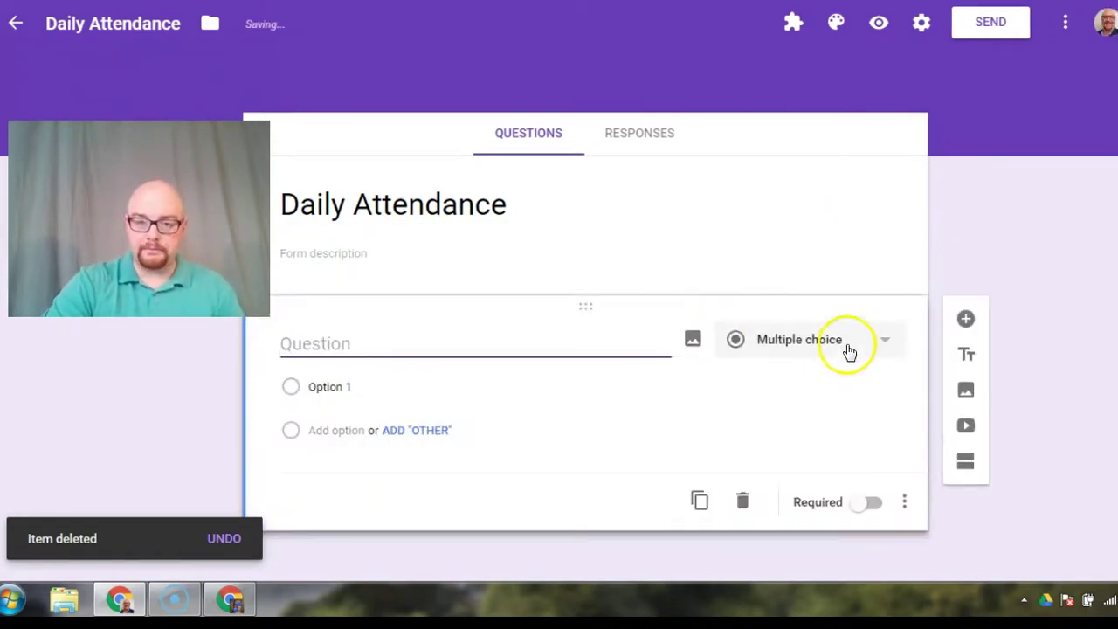
left_click(849, 346)
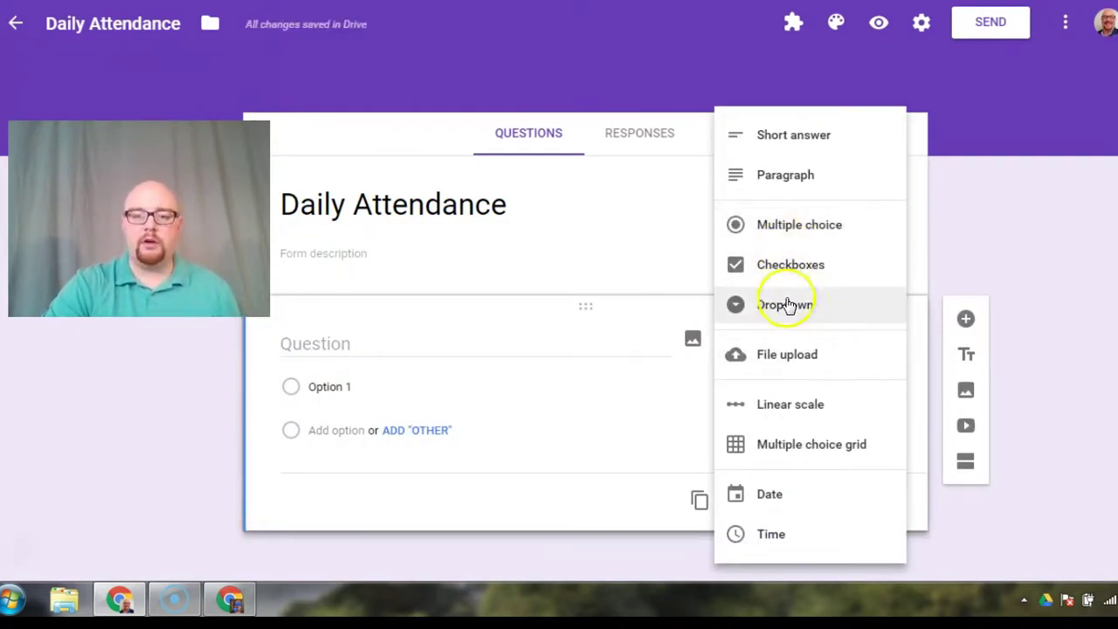
left_click(788, 271)
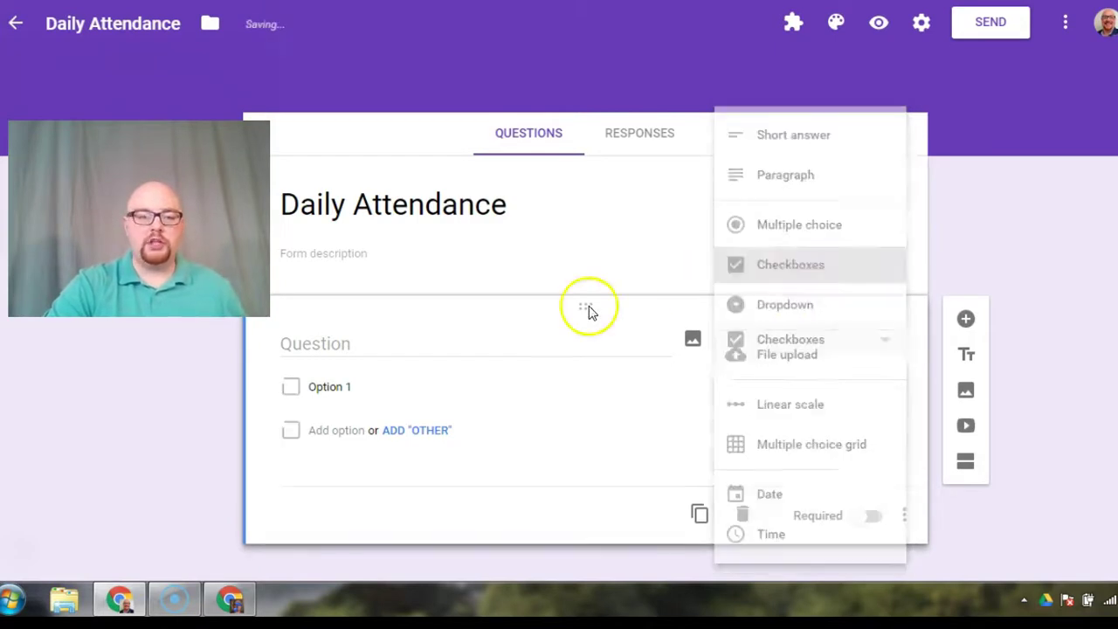
left_click(401, 354)
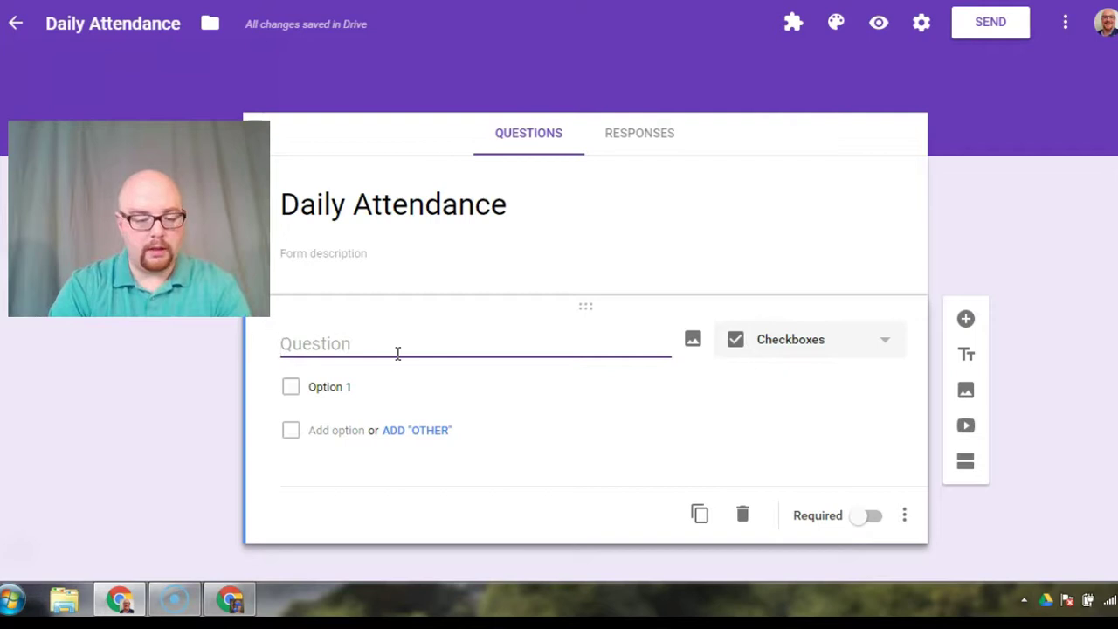
type("Absent ")
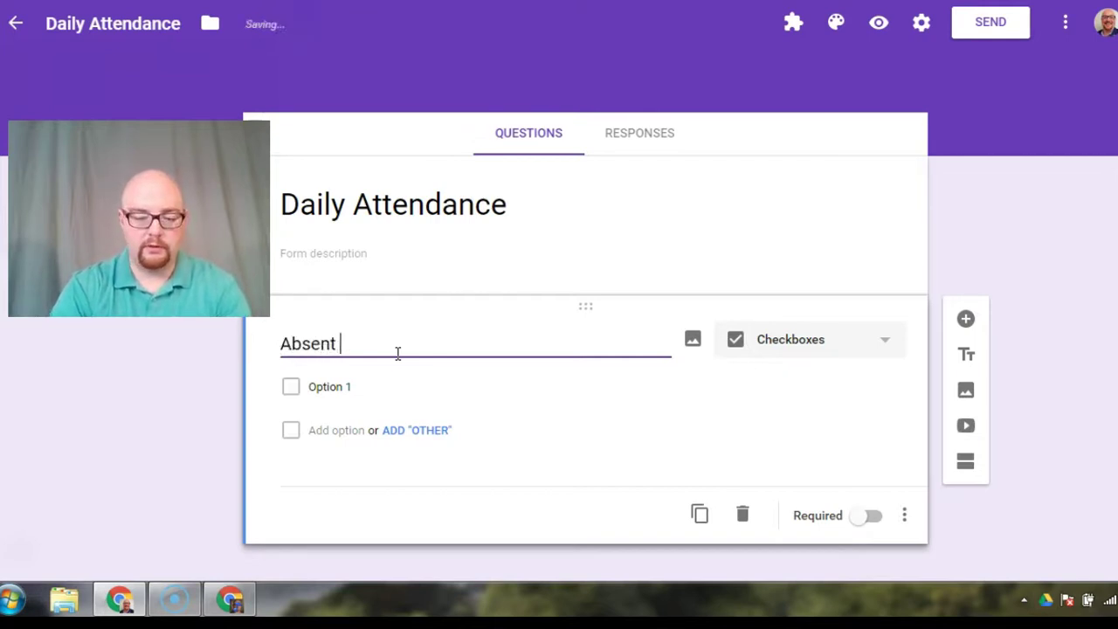
type("students")
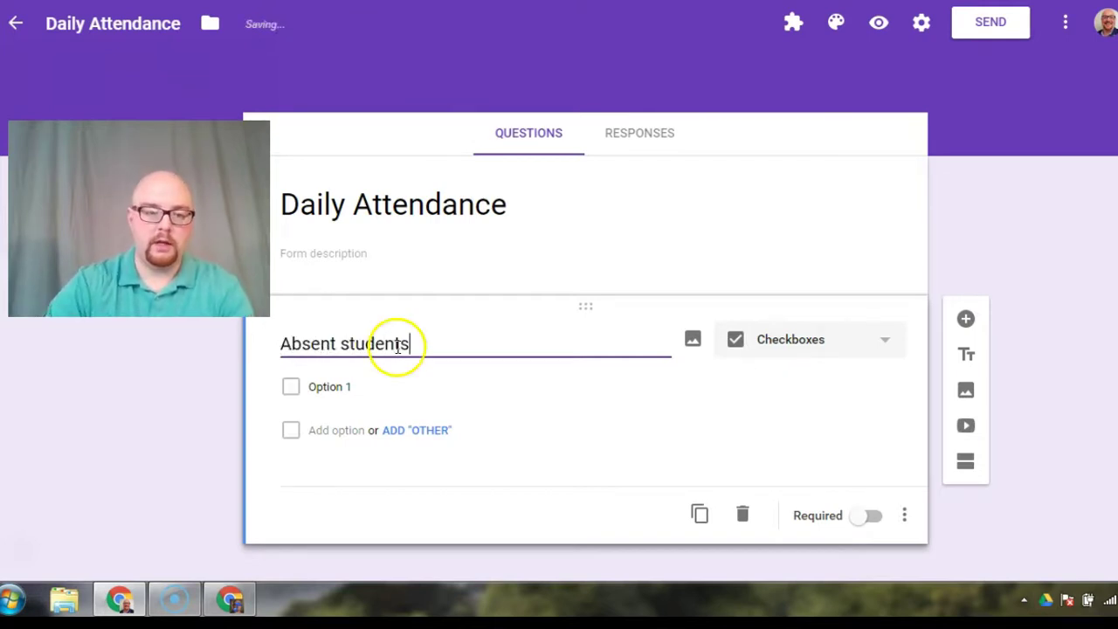
left_click(337, 385)
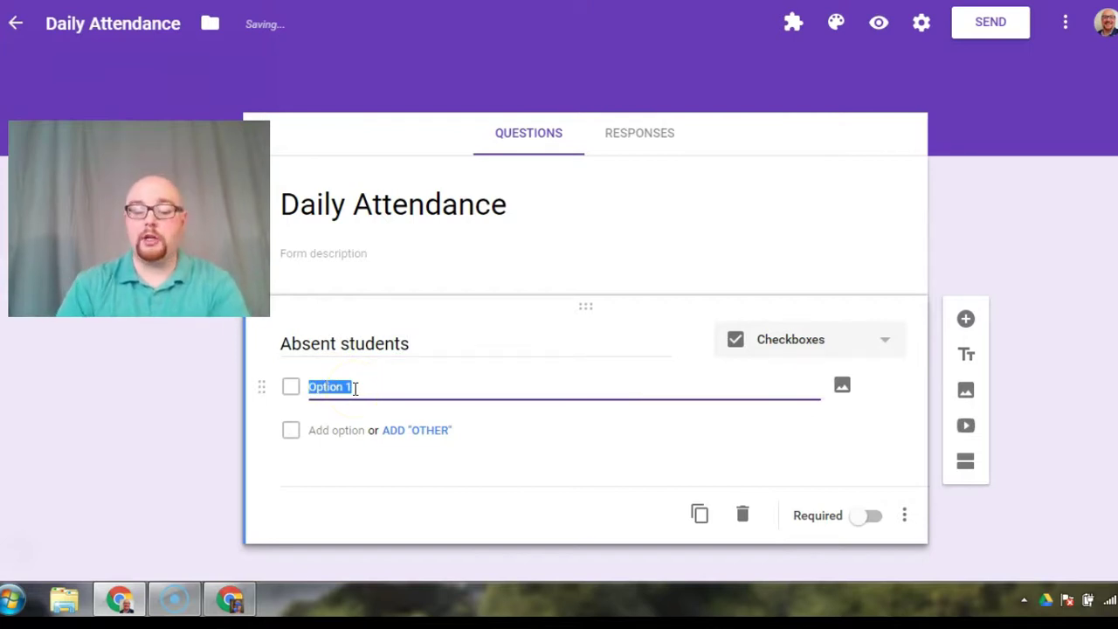
type("All students")
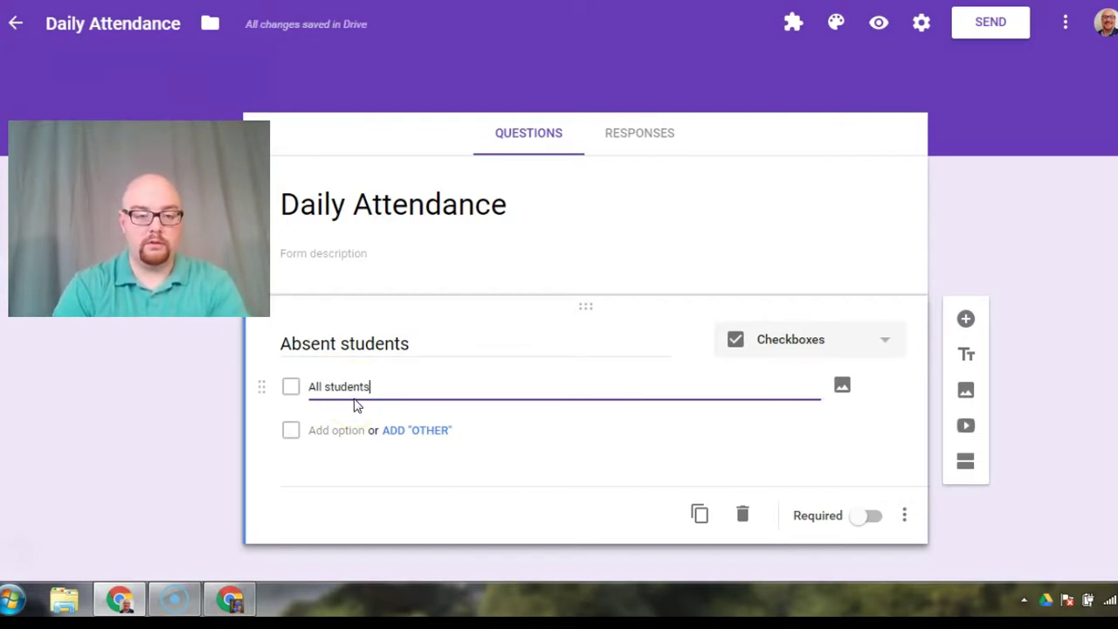
type(" are present.")
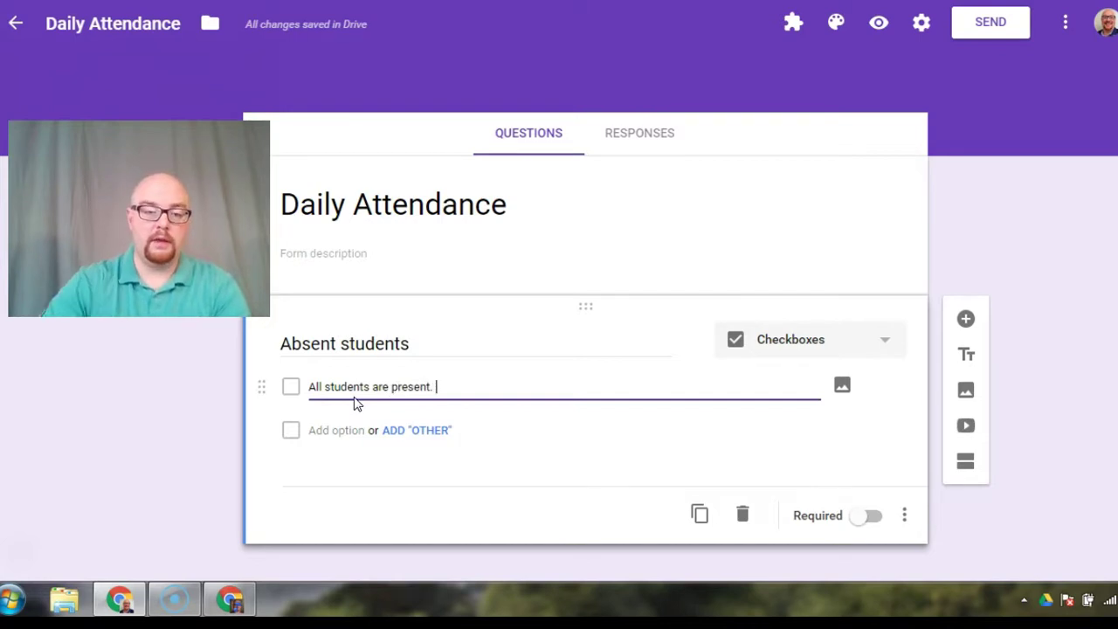
left_click(333, 430)
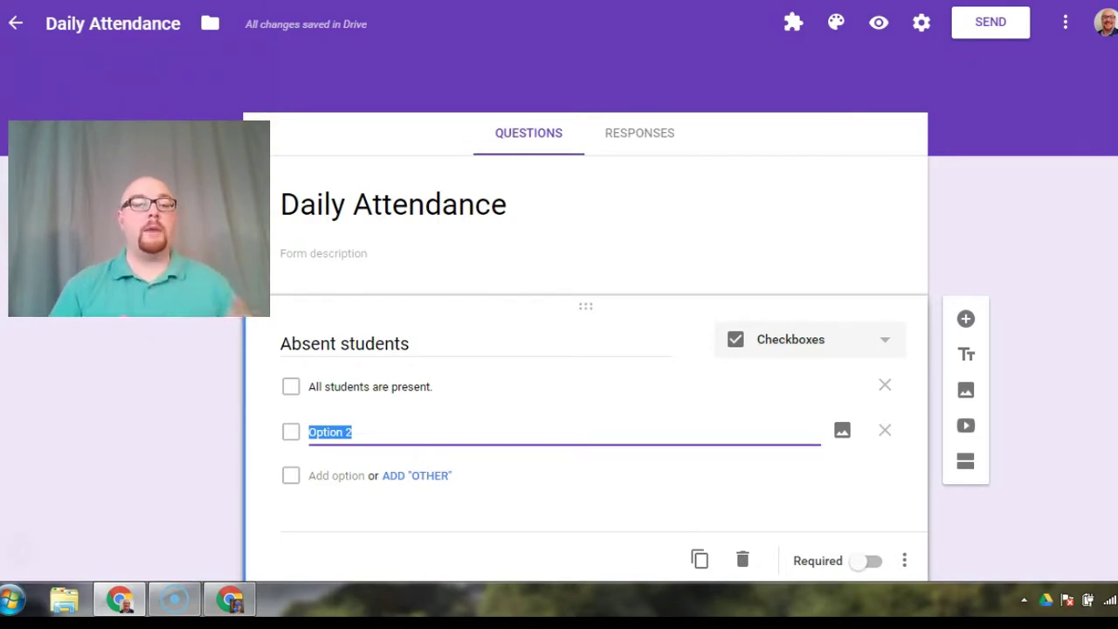
Step: Copy the student names in A1:A20 of the spreadsheet and return to the form
key("alt+Tab")
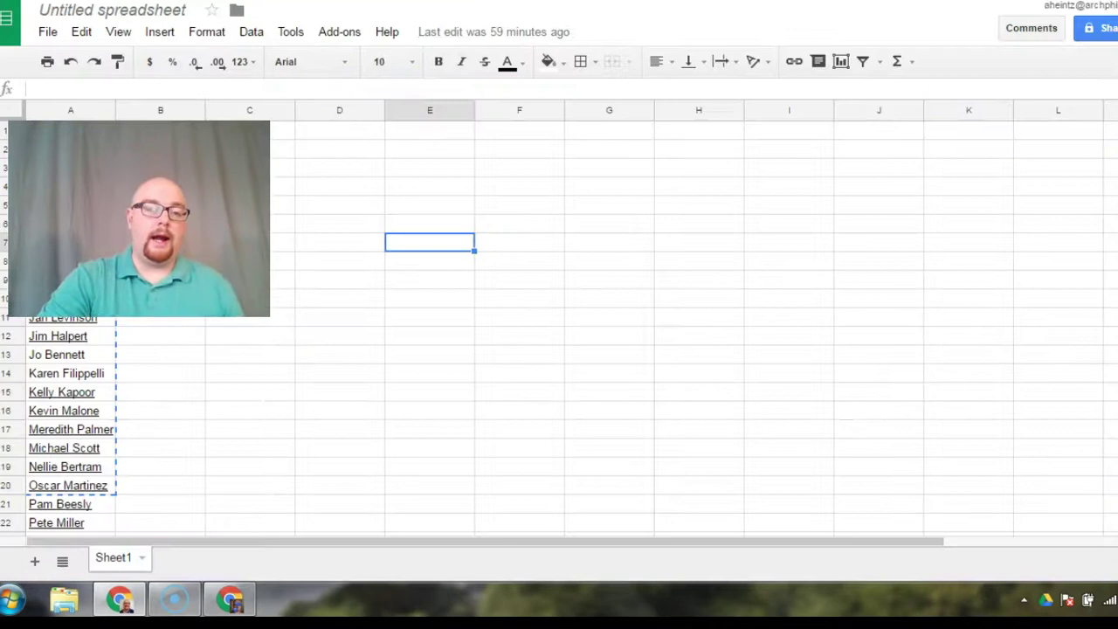
left_click_drag(58, 116, 650, 148)
mouse_move(74, 129)
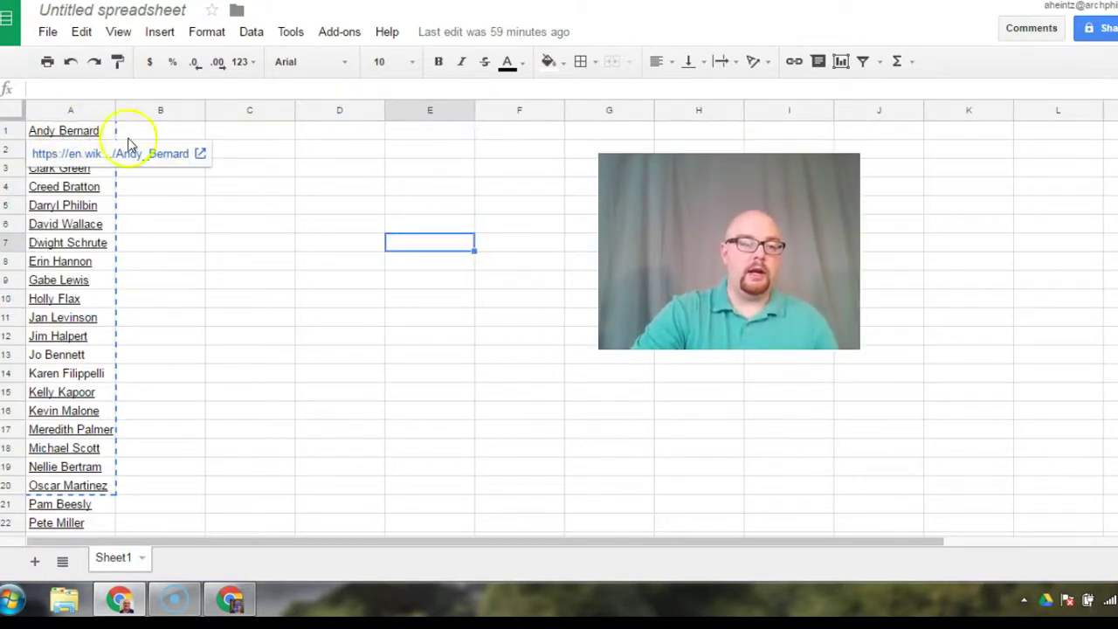
right_click(112, 130)
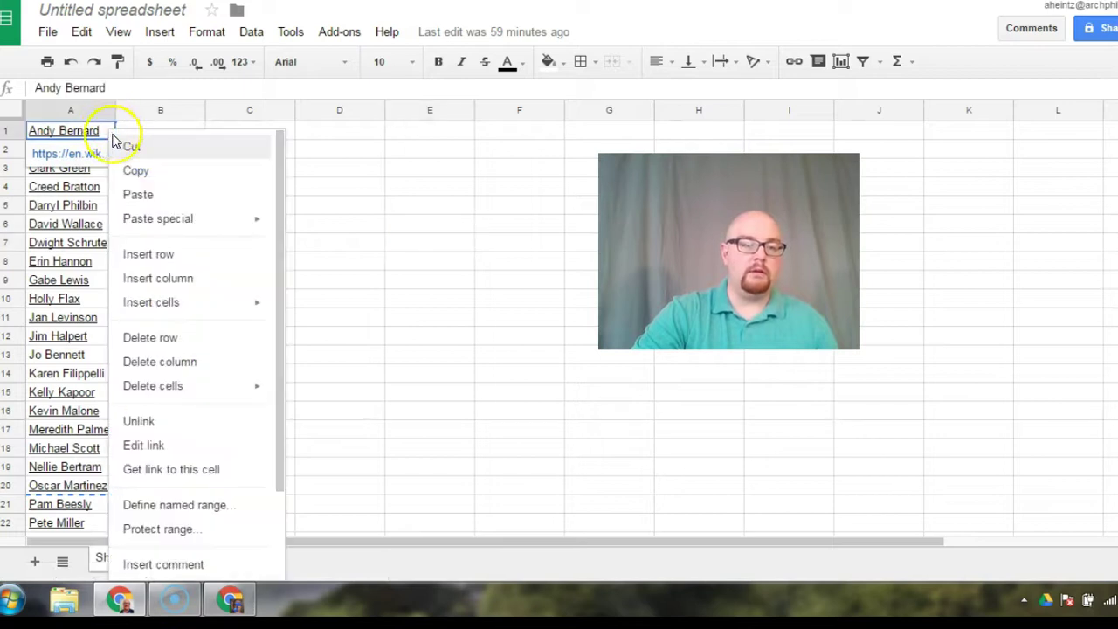
left_click(416, 262)
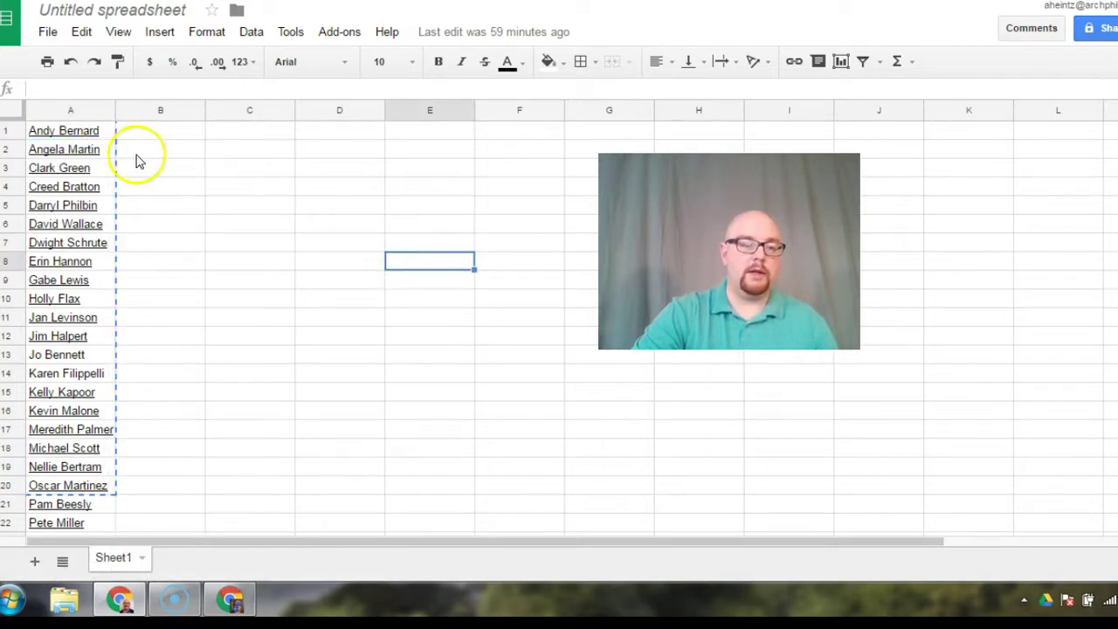
left_click(73, 132)
left_click_drag(74, 133, 73, 486)
right_click(94, 297)
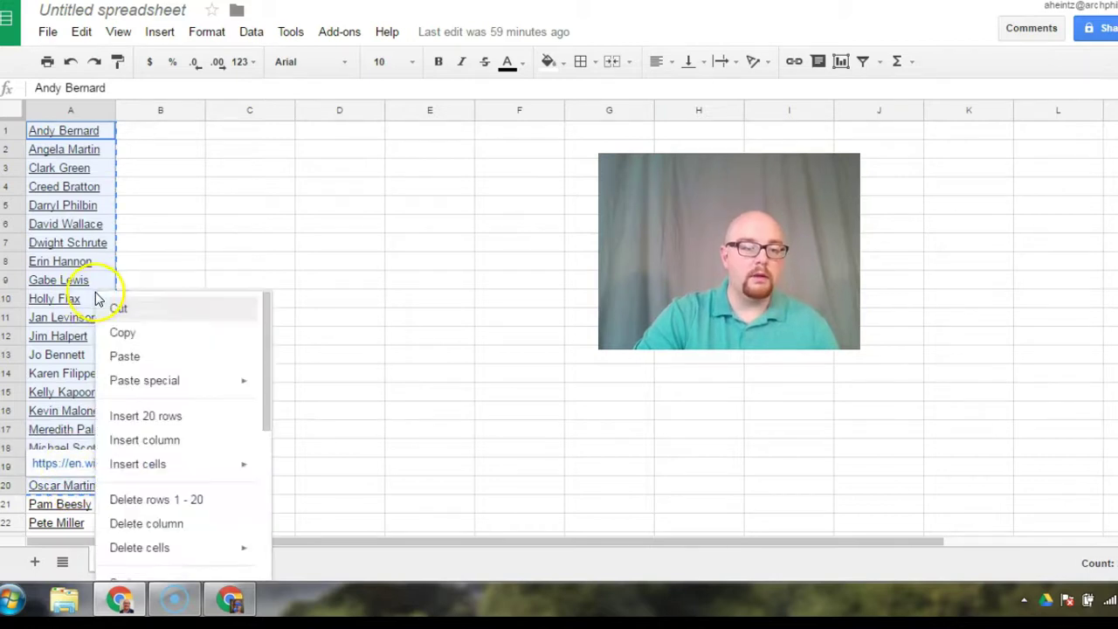
left_click(123, 332)
key("ctrl+Tab")
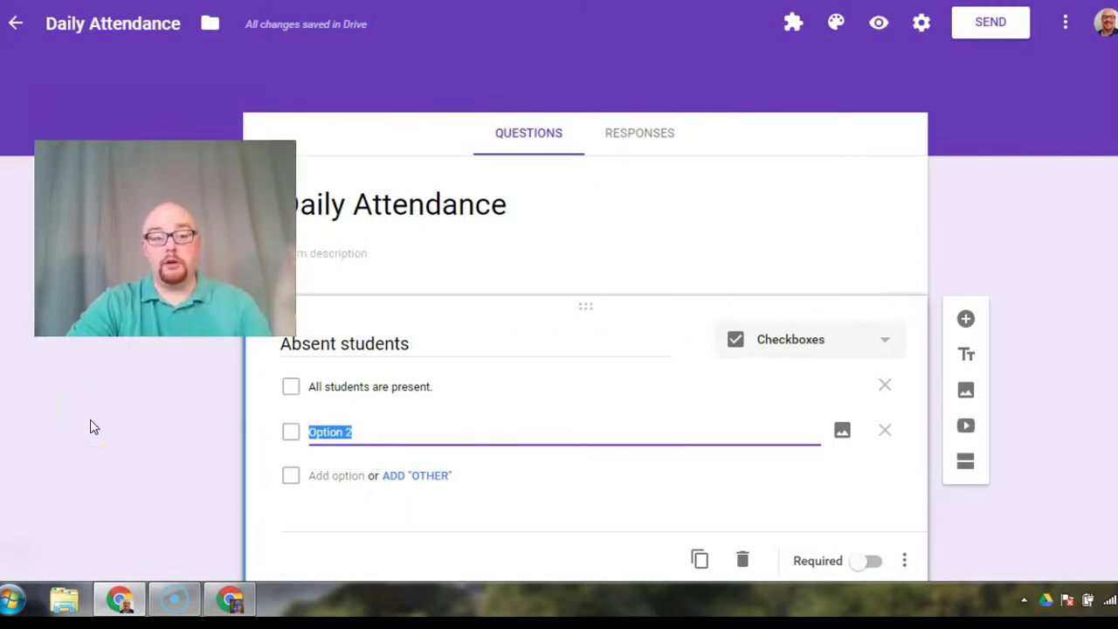
Step: Replace the 'Option 2' placeholder by pasting the 20 student names as separate choices
left_click(366, 431)
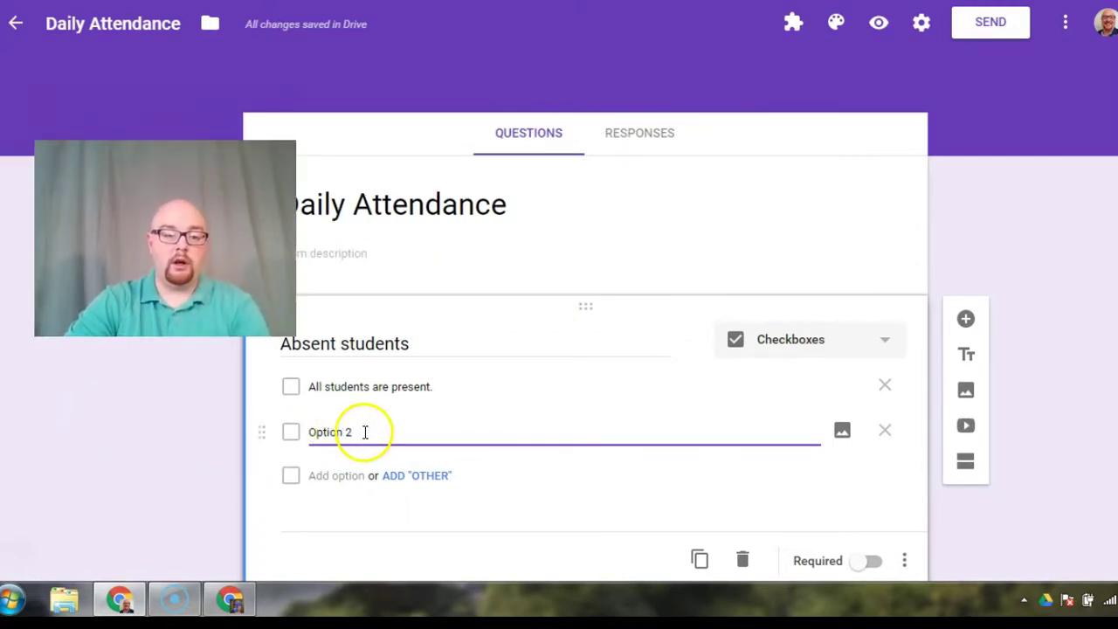
left_click_drag(365, 431, 306, 437)
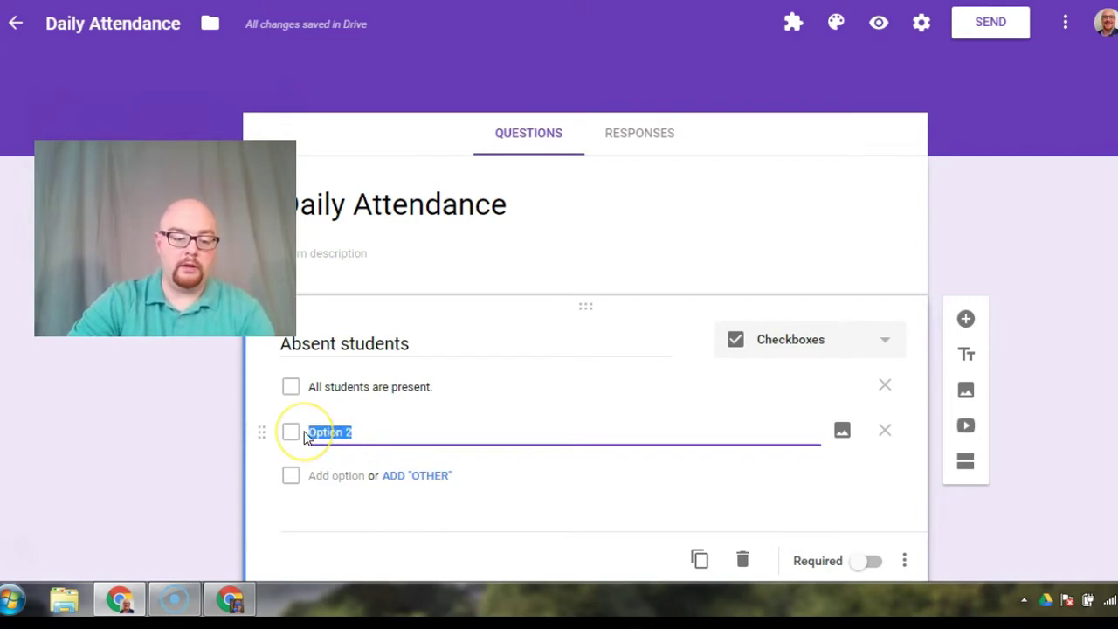
key("ctrl+v")
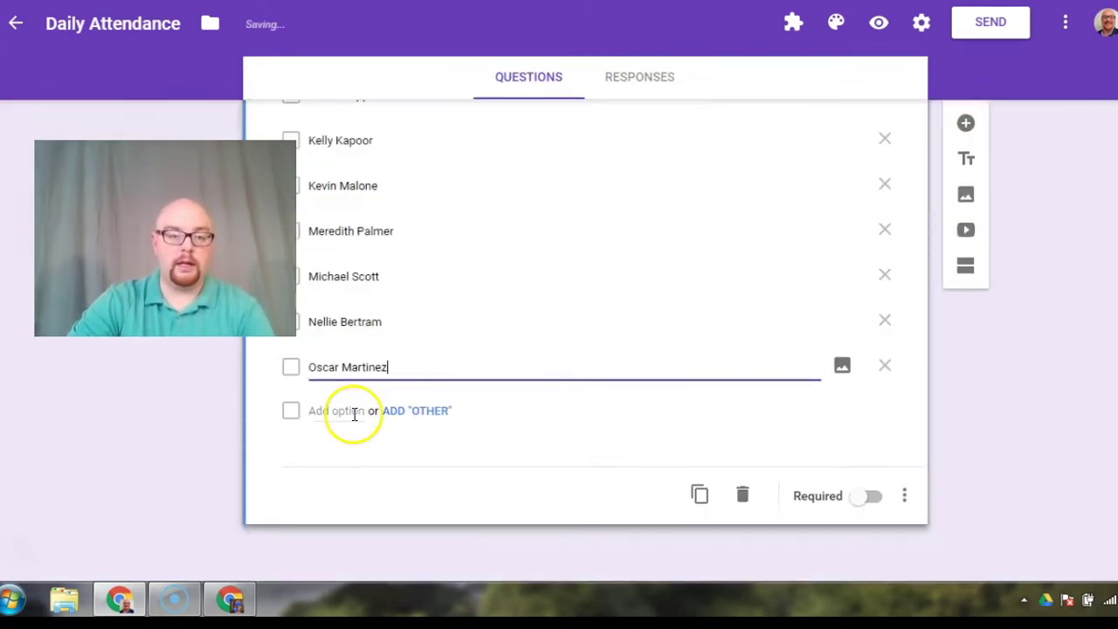
scroll(352, 411, "up", 7)
scroll(376, 393, "up", 4)
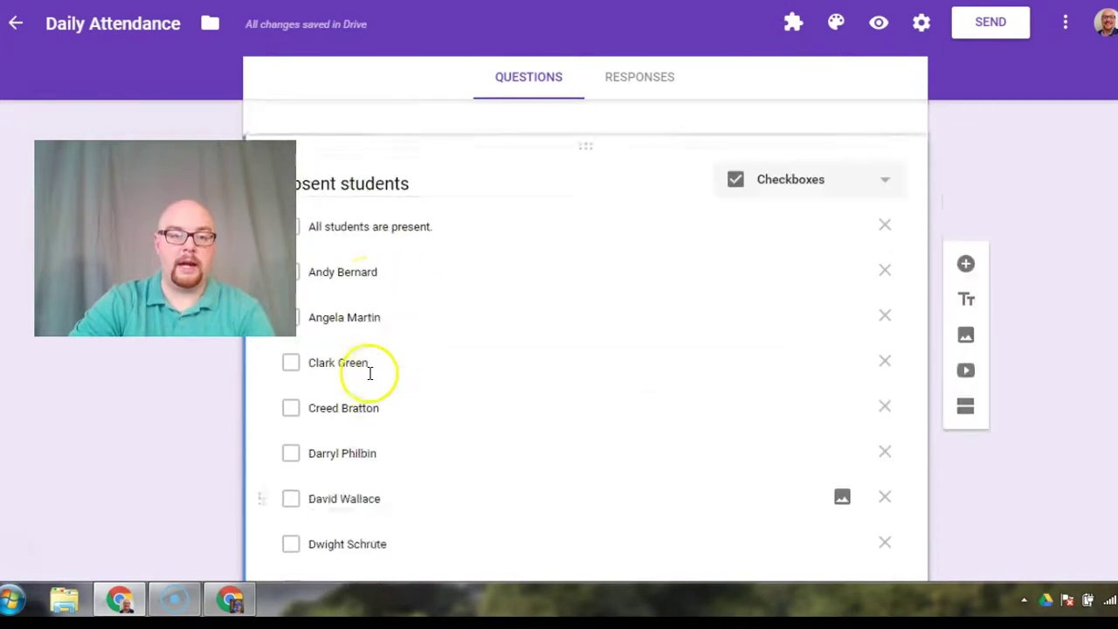
scroll(374, 380, "down", 5)
scroll(384, 401, "down", 6)
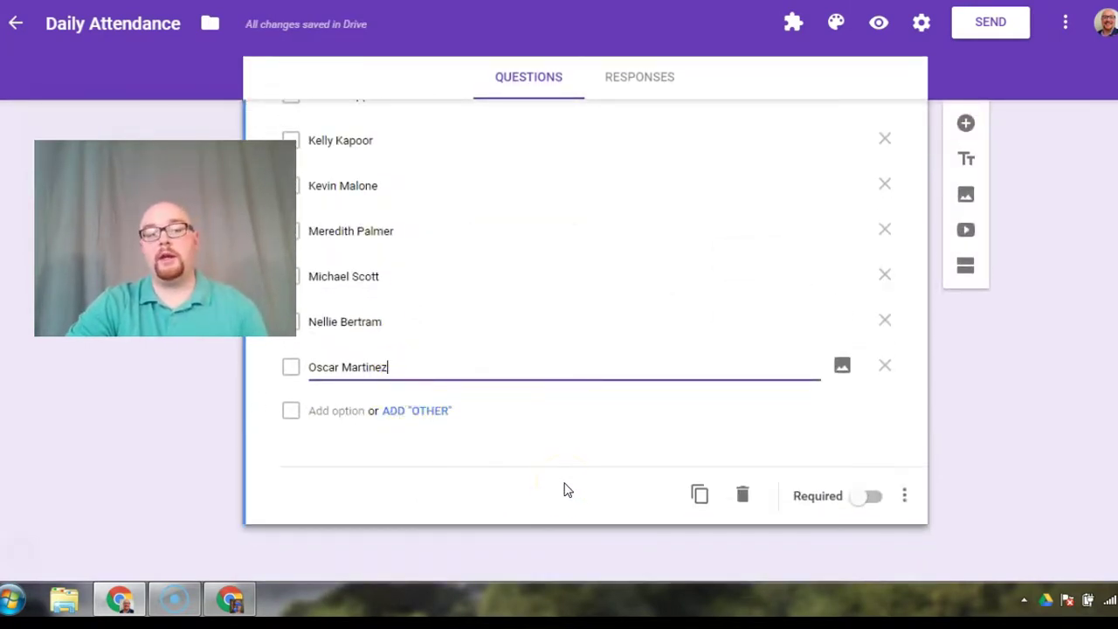
Step: Add a 'Late students' checkbox question with first choice 'All students were on time.' and a new option
left_click(967, 127)
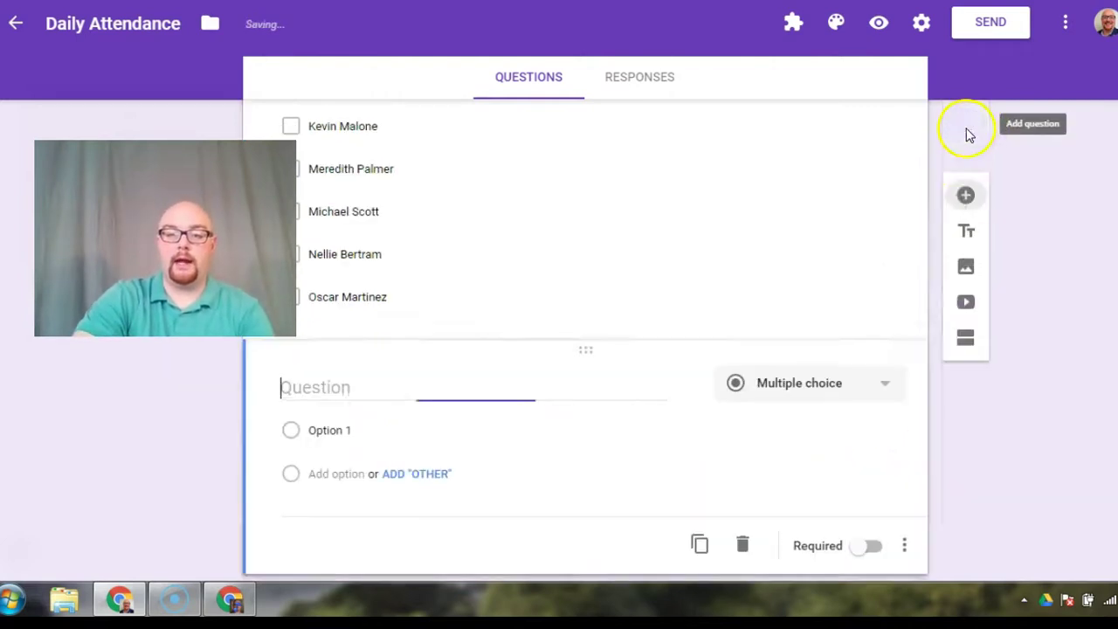
left_click(888, 381)
left_click(793, 271)
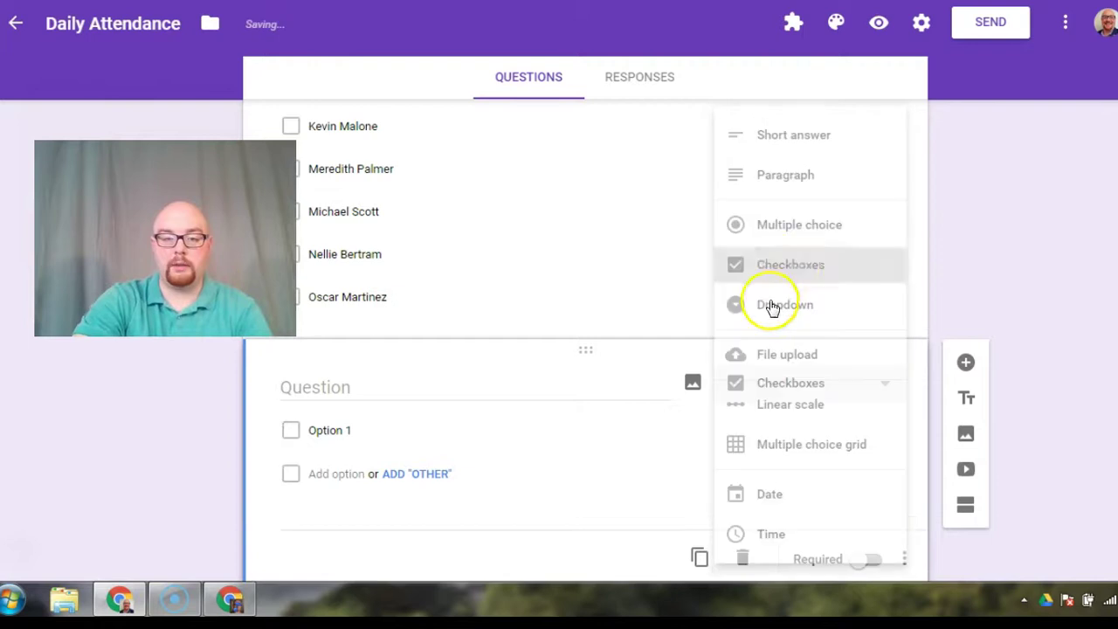
left_click(474, 387)
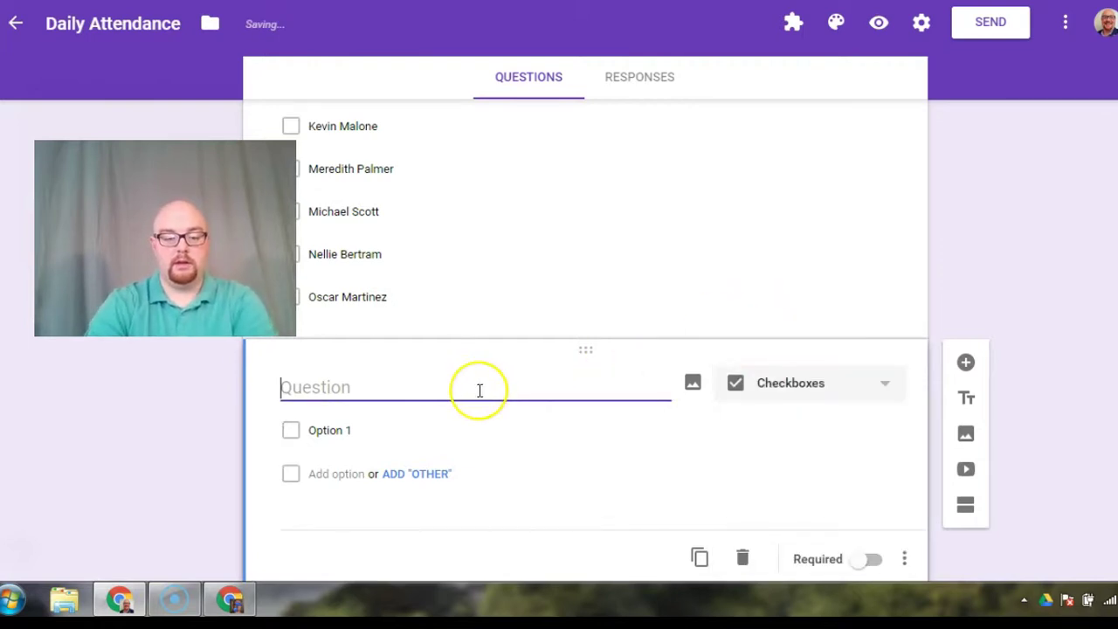
type("Late students")
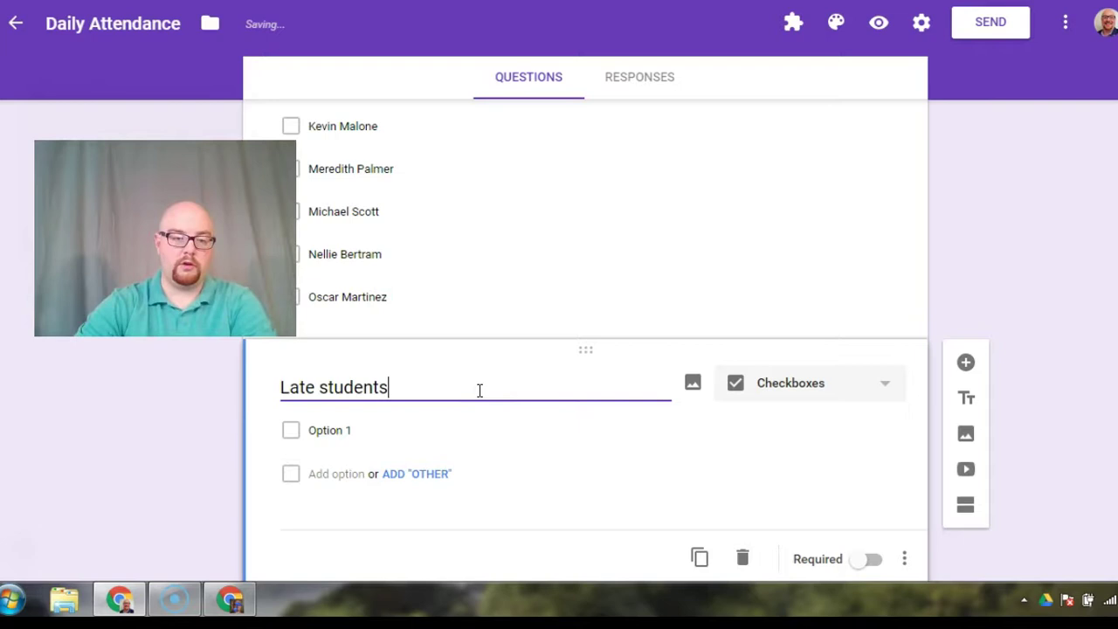
left_click(380, 423)
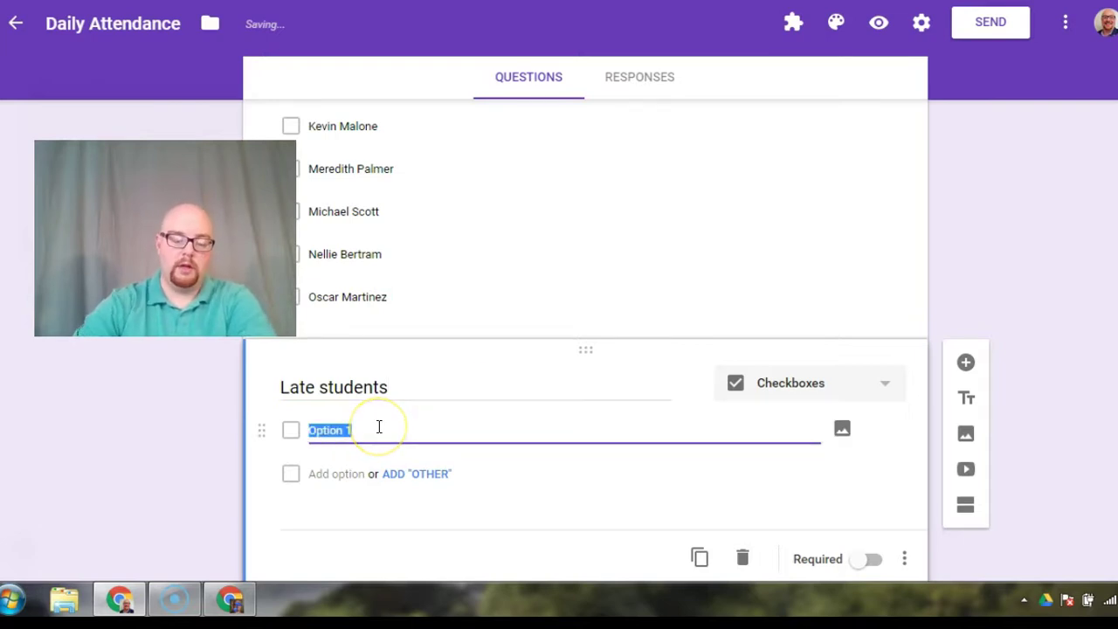
type("All students were")
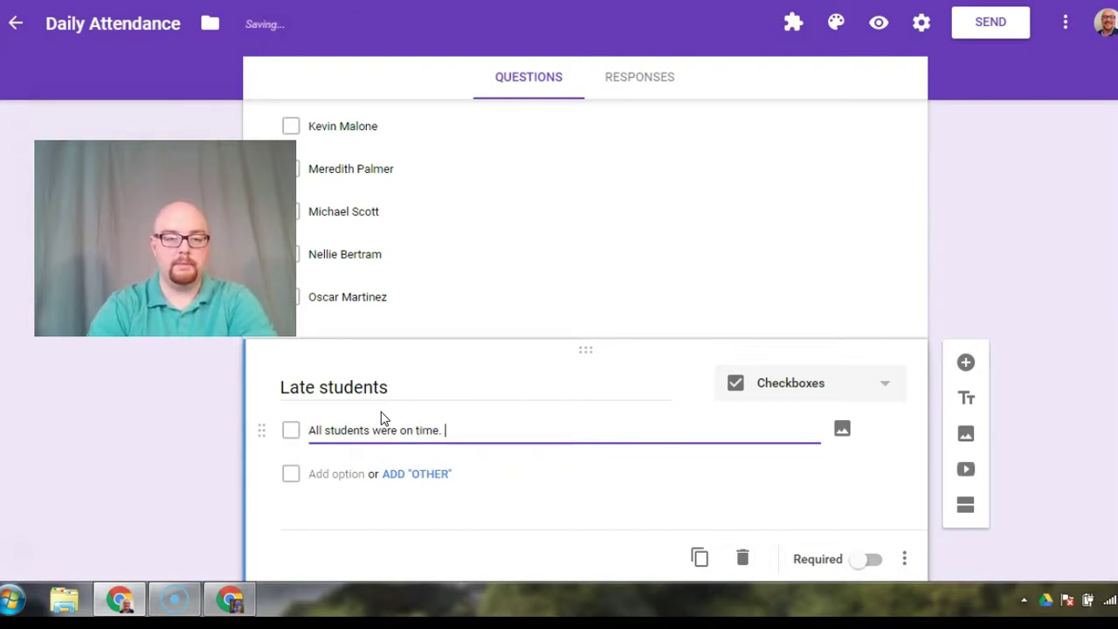
left_click(350, 476)
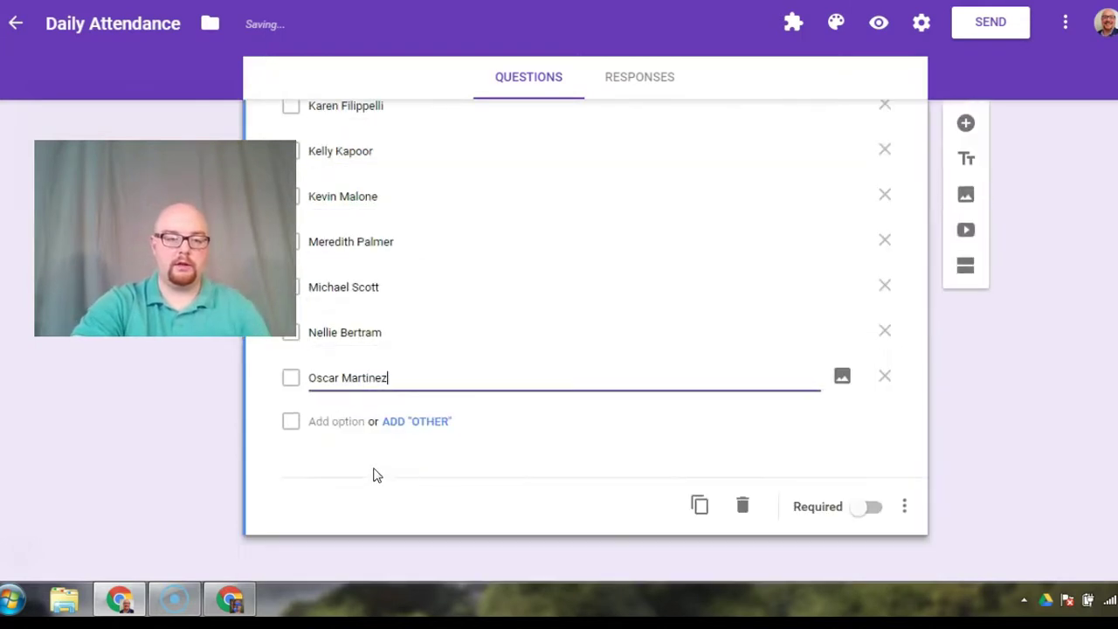
scroll(404, 375, "up", 6)
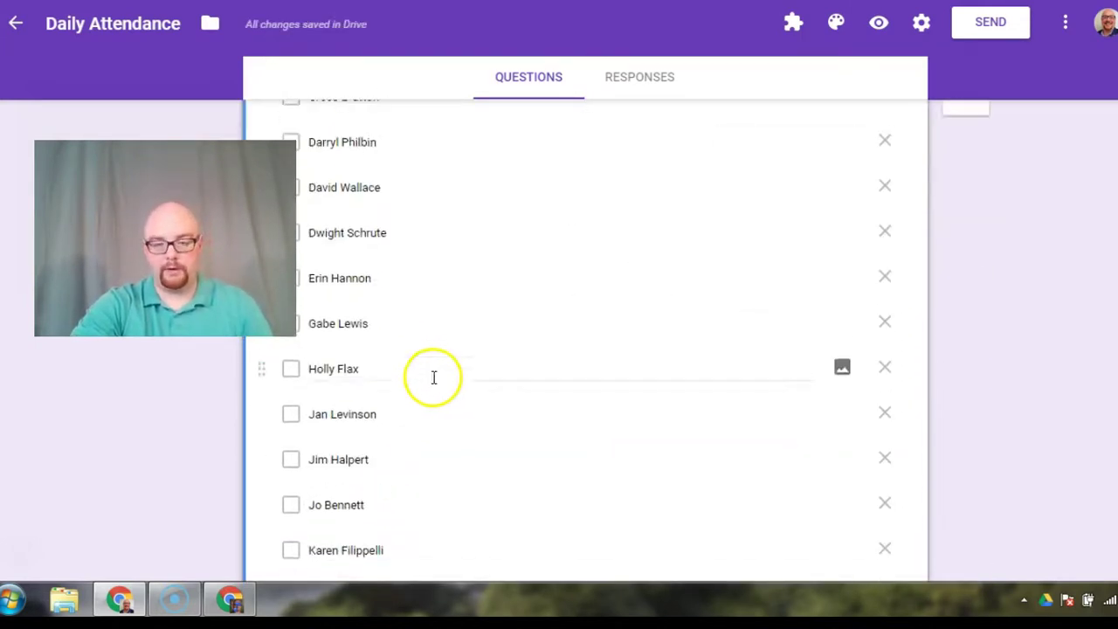
scroll(433, 377, "down", 3)
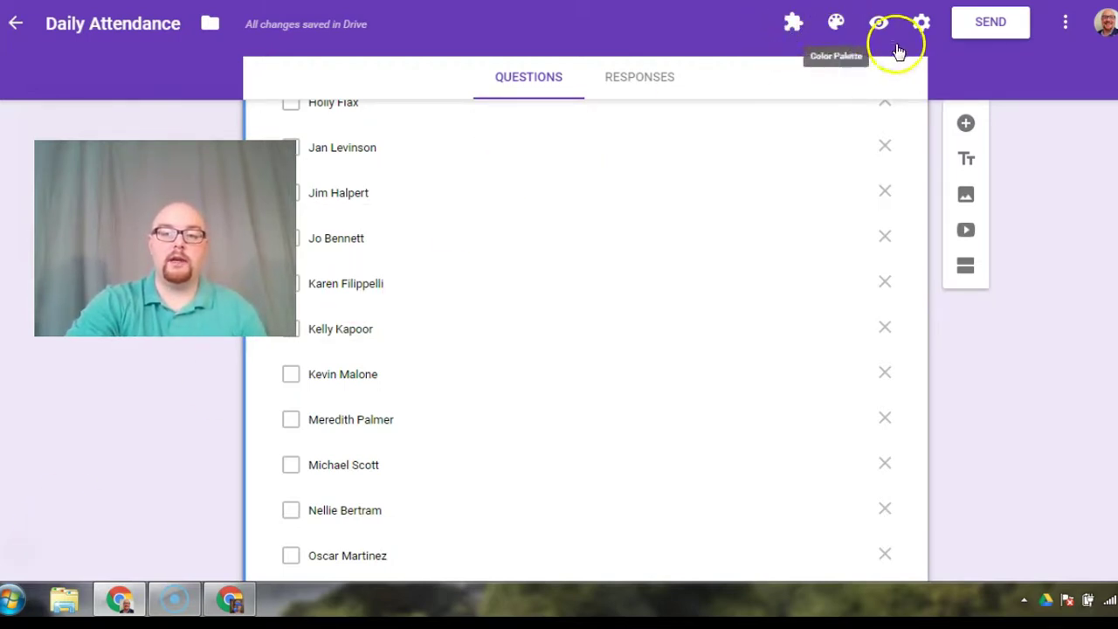
Step: Install the free Form Publisher add-on from the Add-ons menu and allow its permissions
left_click(1066, 26)
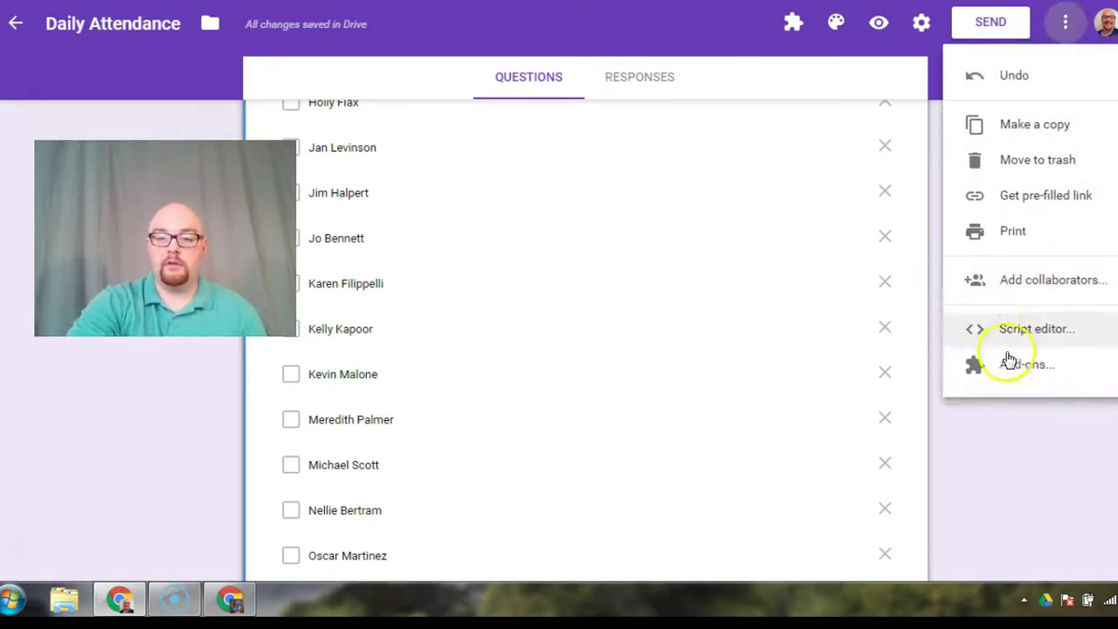
left_click(1006, 371)
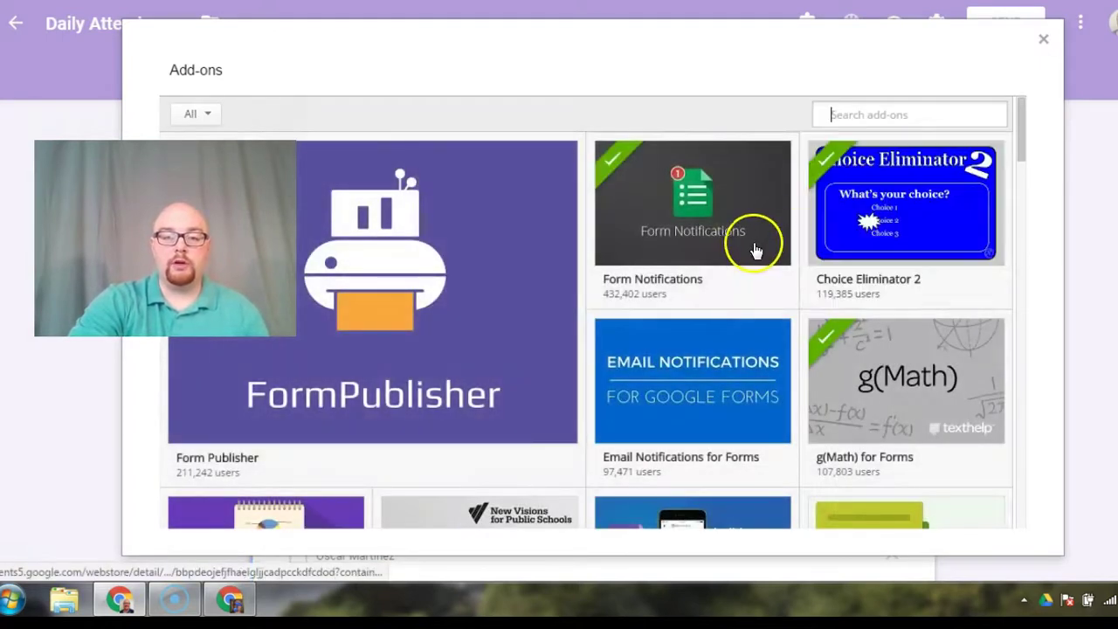
mouse_move(756, 251)
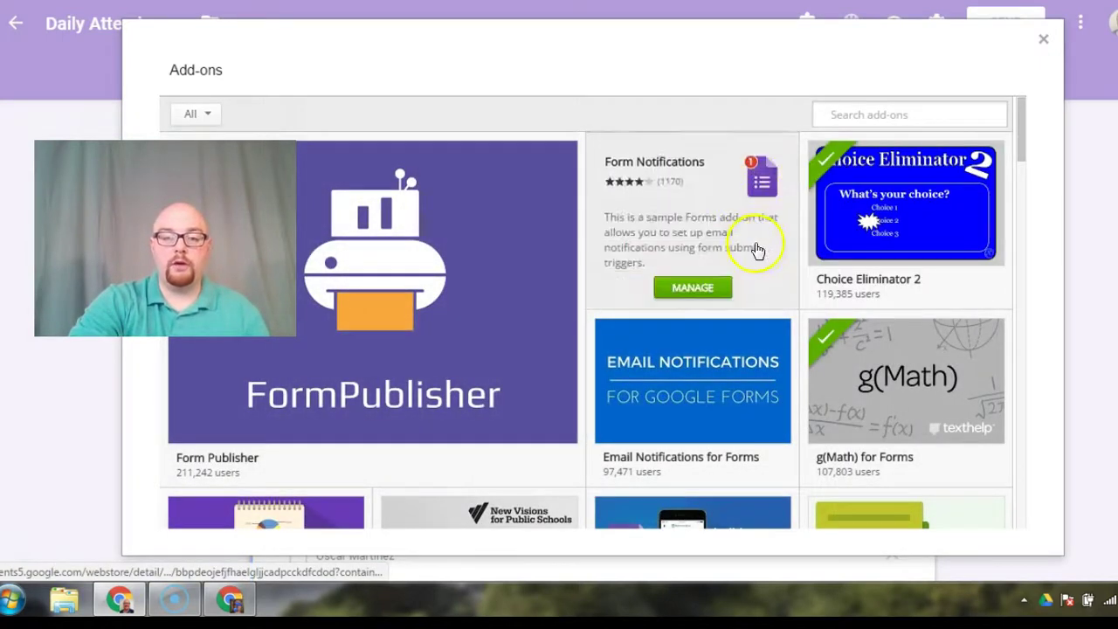
mouse_move(387, 372)
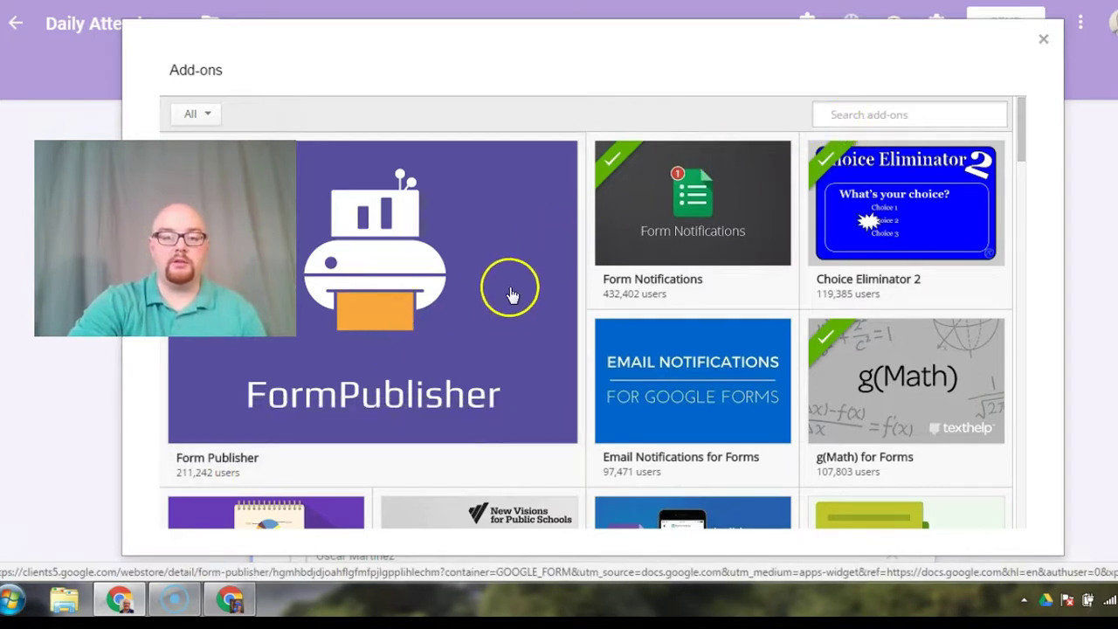
mouse_move(505, 304)
left_click(524, 425)
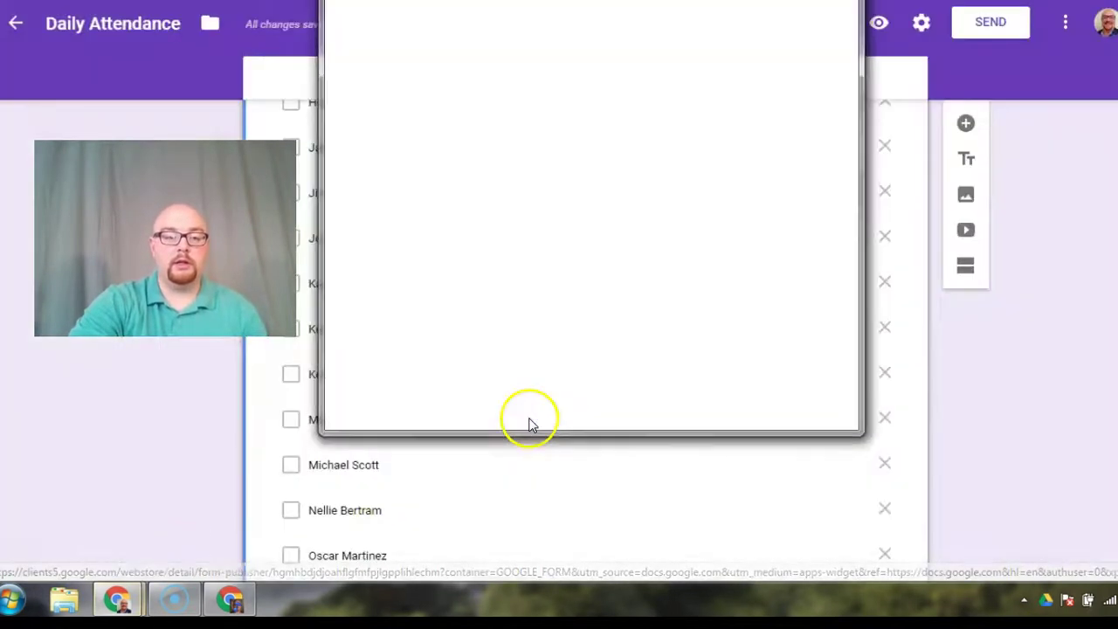
scroll(673, 251, "down", 5)
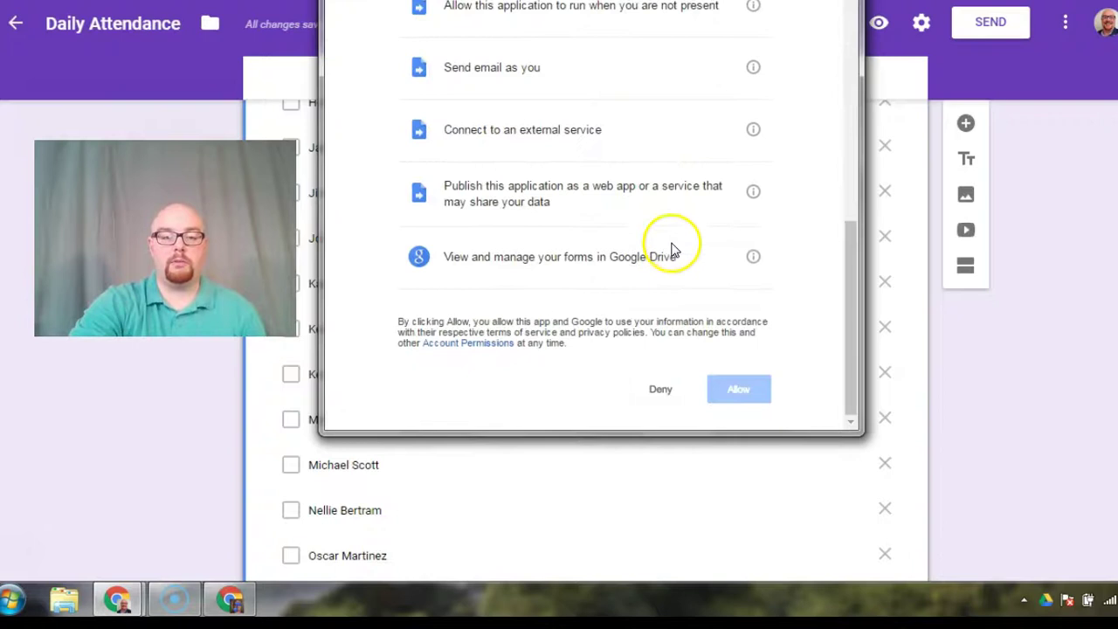
left_click(738, 389)
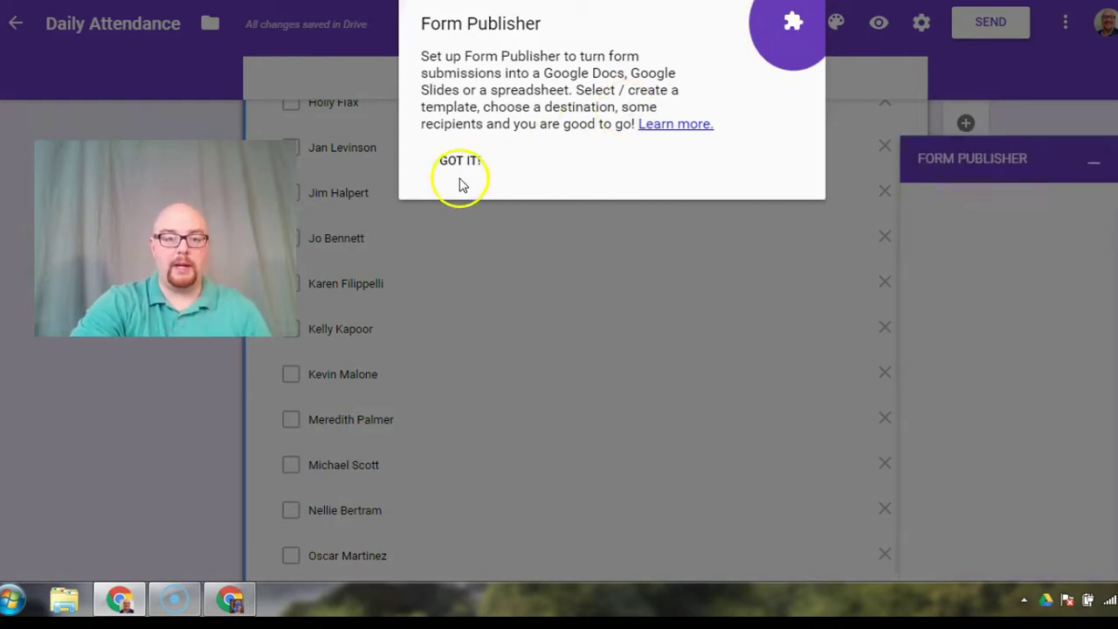
Step: Start Form Publisher setup and create a new Google Docs template, 'Form Publisher Template'
left_click(457, 170)
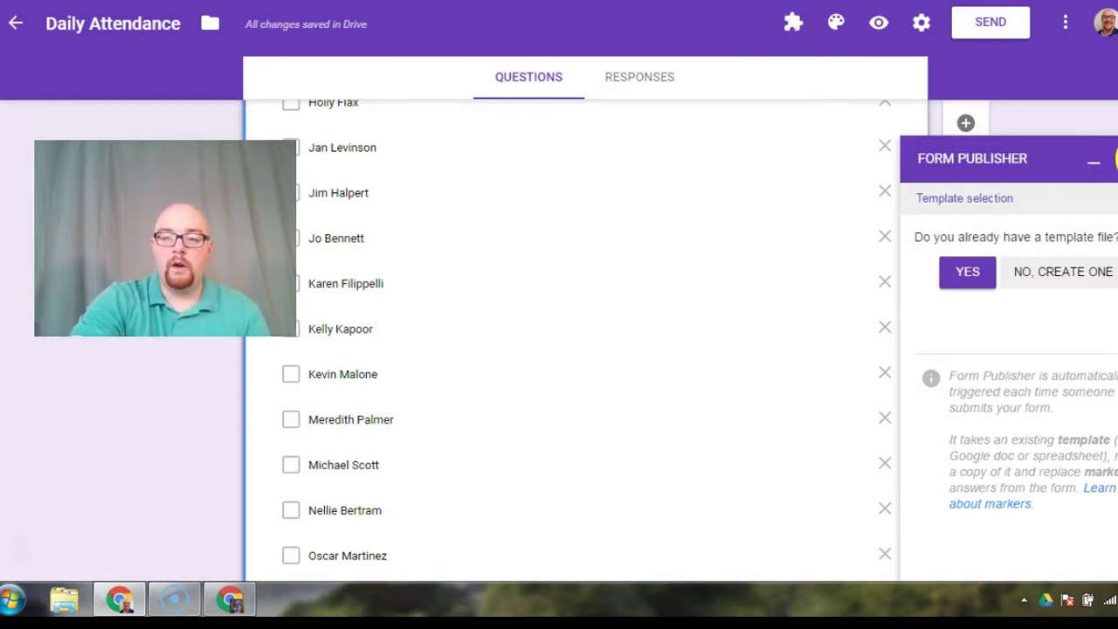
left_click(1112, 158)
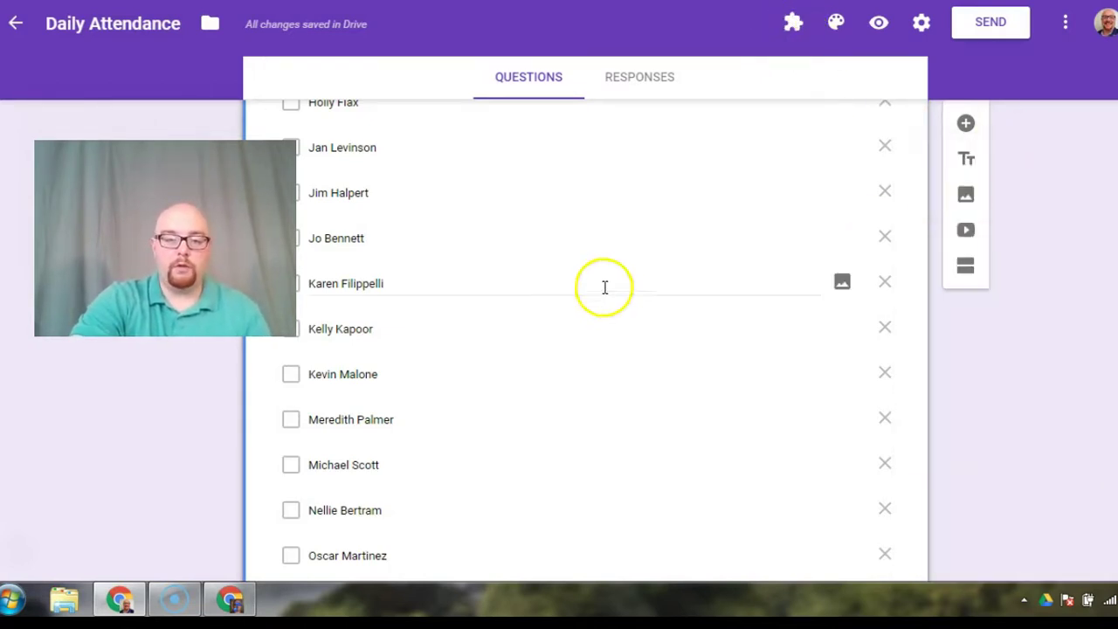
left_click(792, 27)
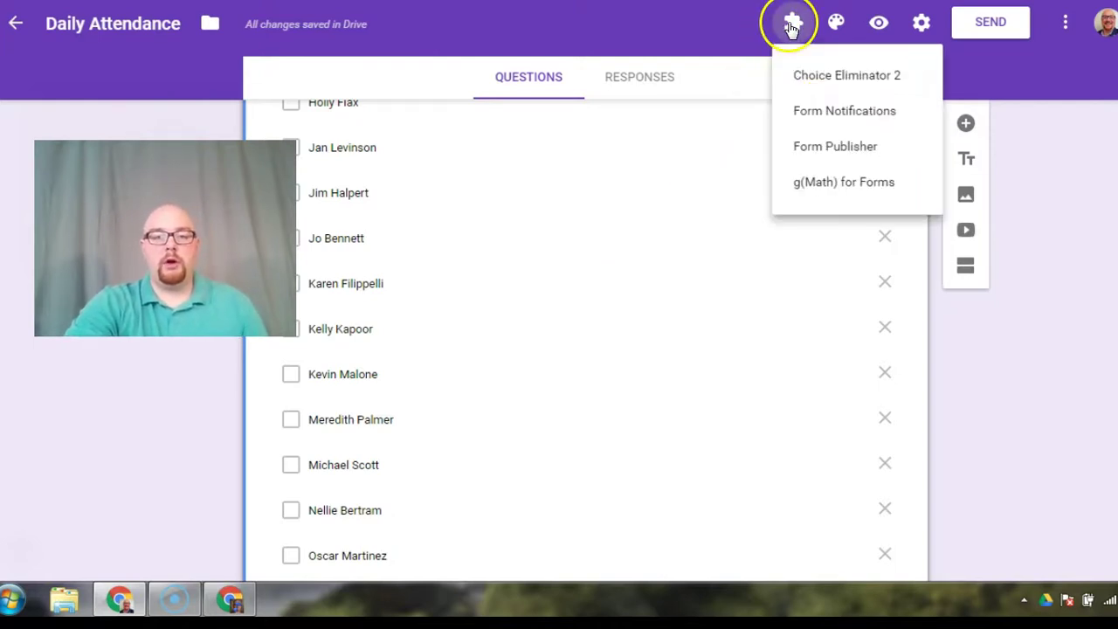
left_click(810, 146)
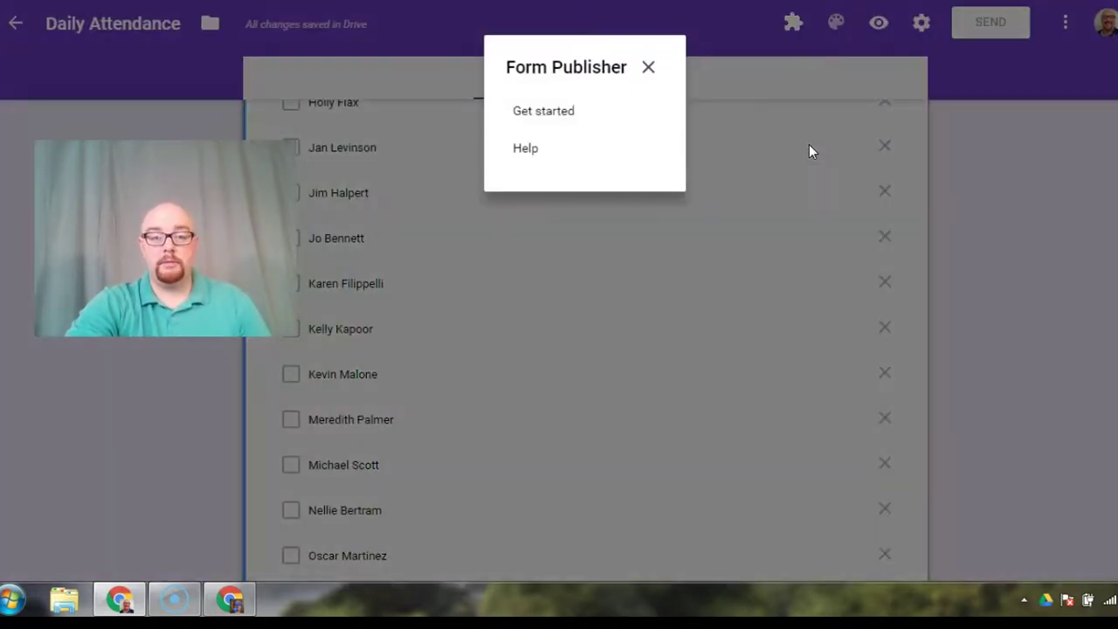
left_click(548, 111)
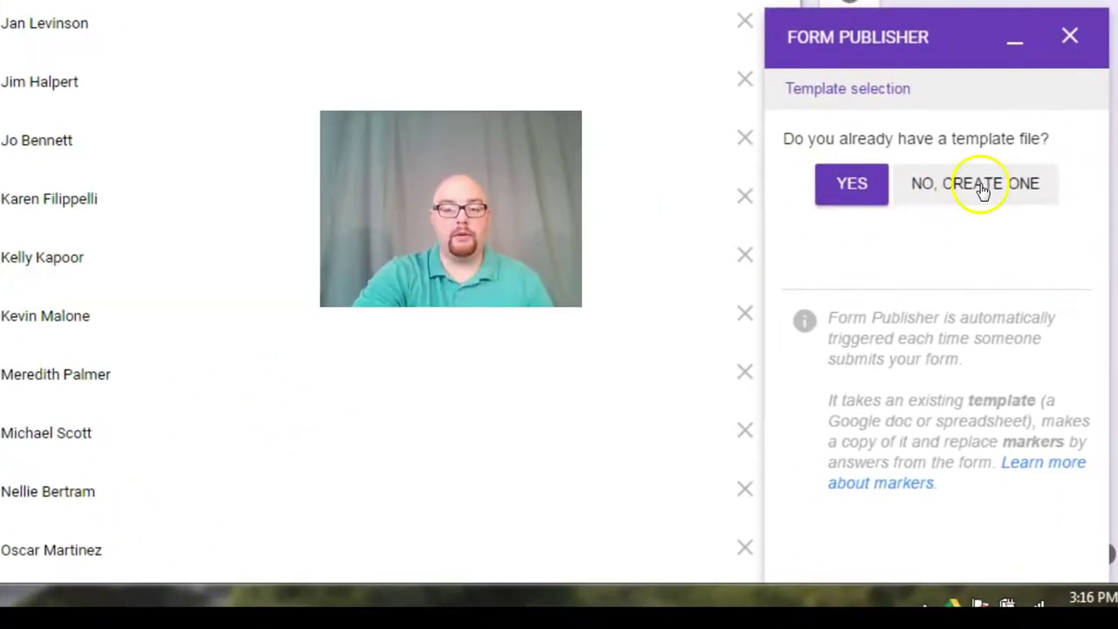
left_click(982, 188)
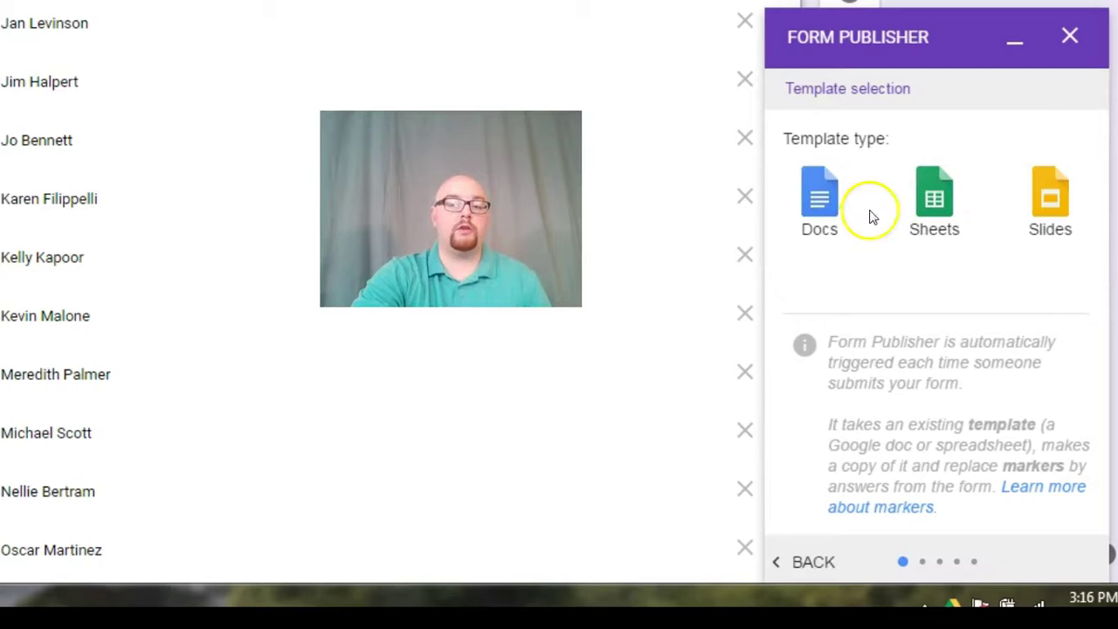
left_click(828, 234)
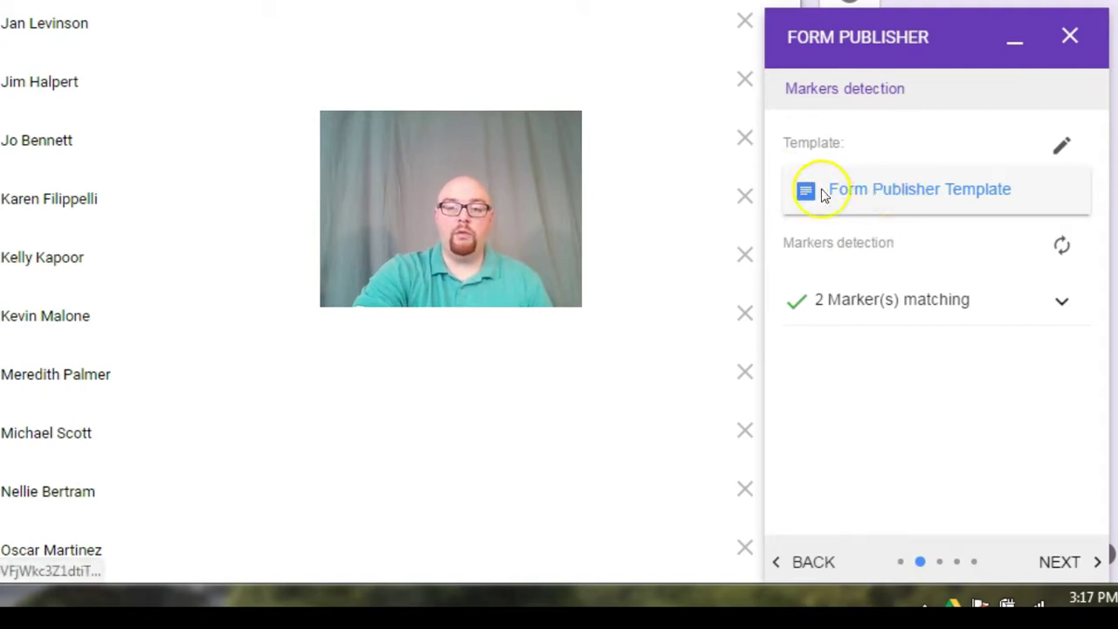
left_click(885, 199)
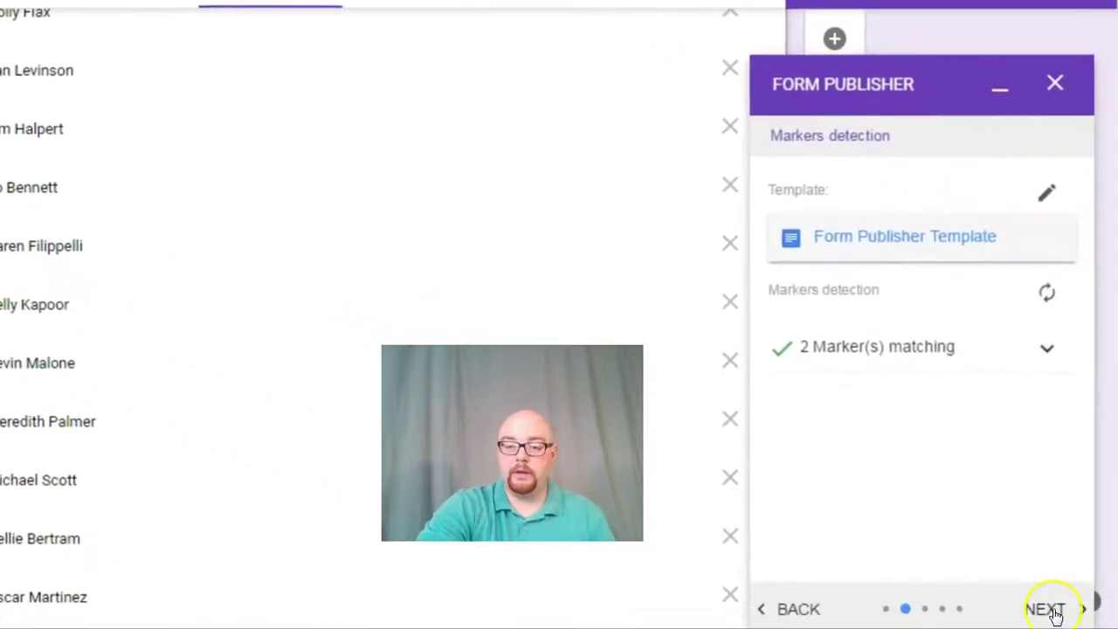
Step: Have Form Publisher create a new Drive folder for the generated documents
left_click(1054, 613)
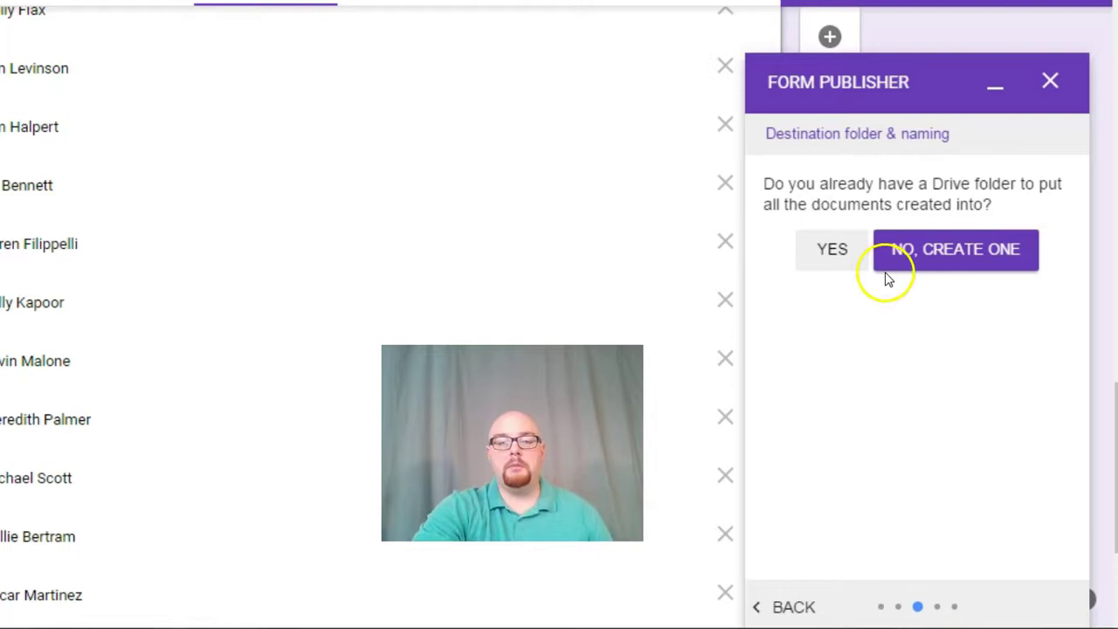
left_click(918, 257)
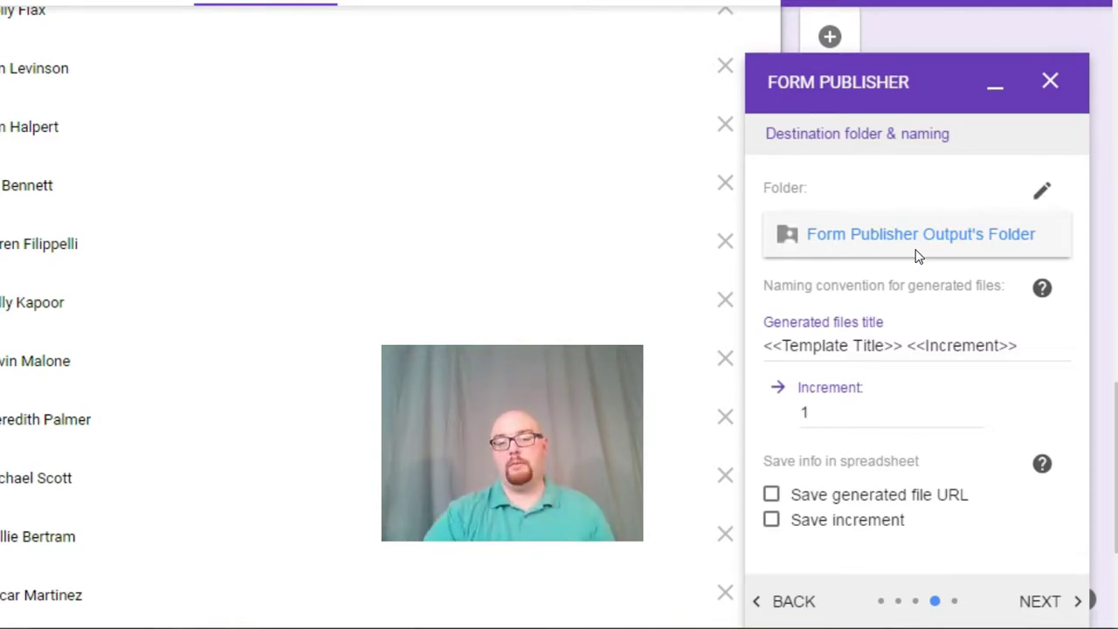
left_click(1045, 607)
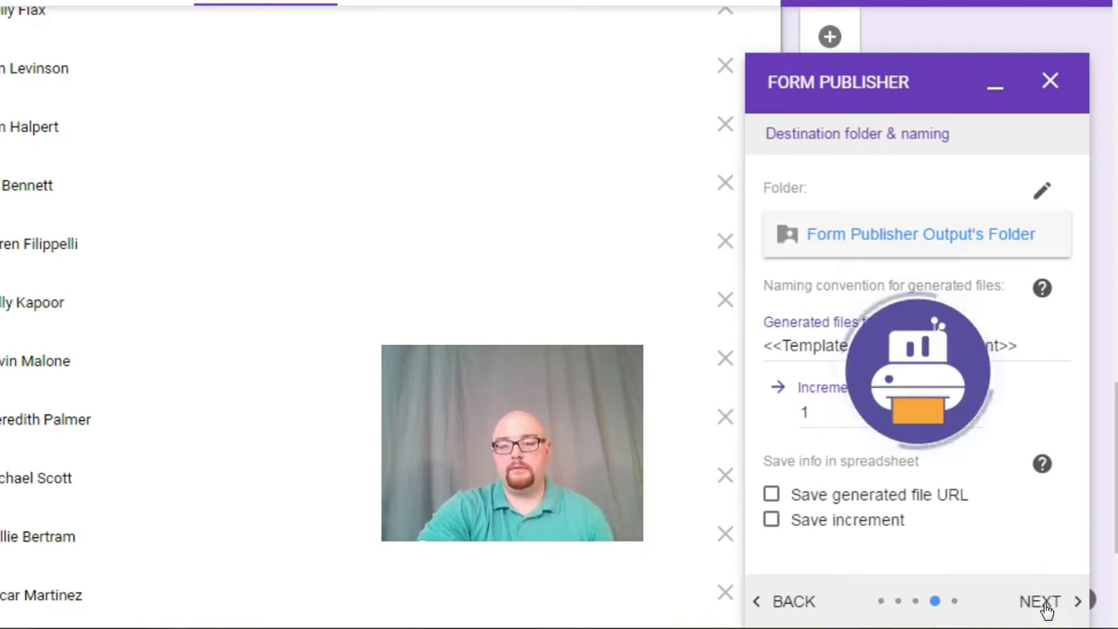
Step: Add a second recipient's e-mail address to the Who has access list
left_click(810, 211)
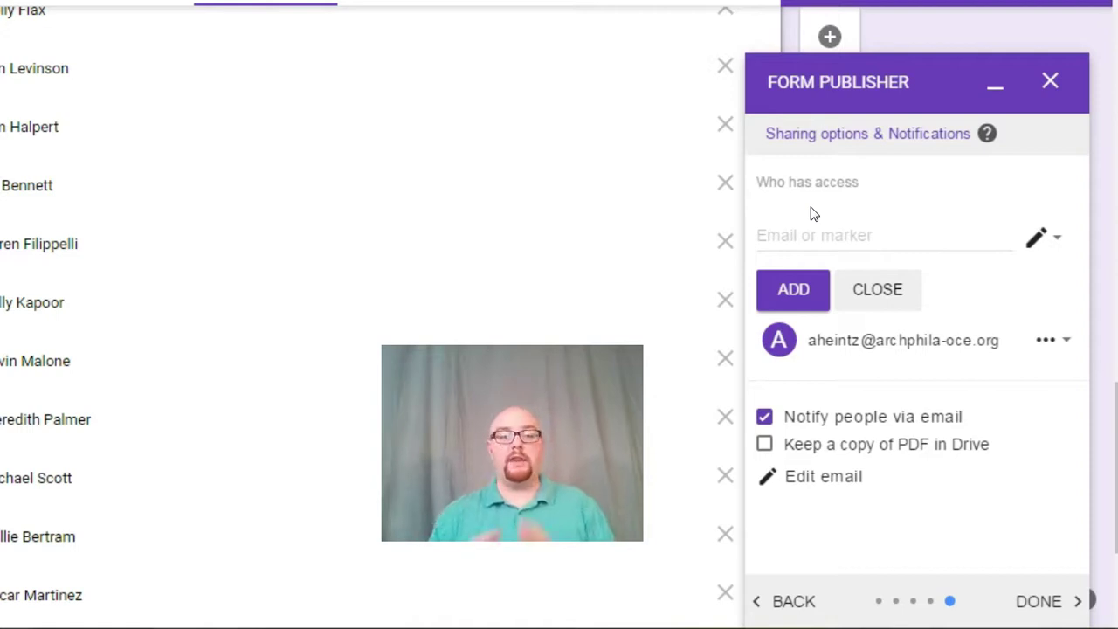
left_click(808, 233)
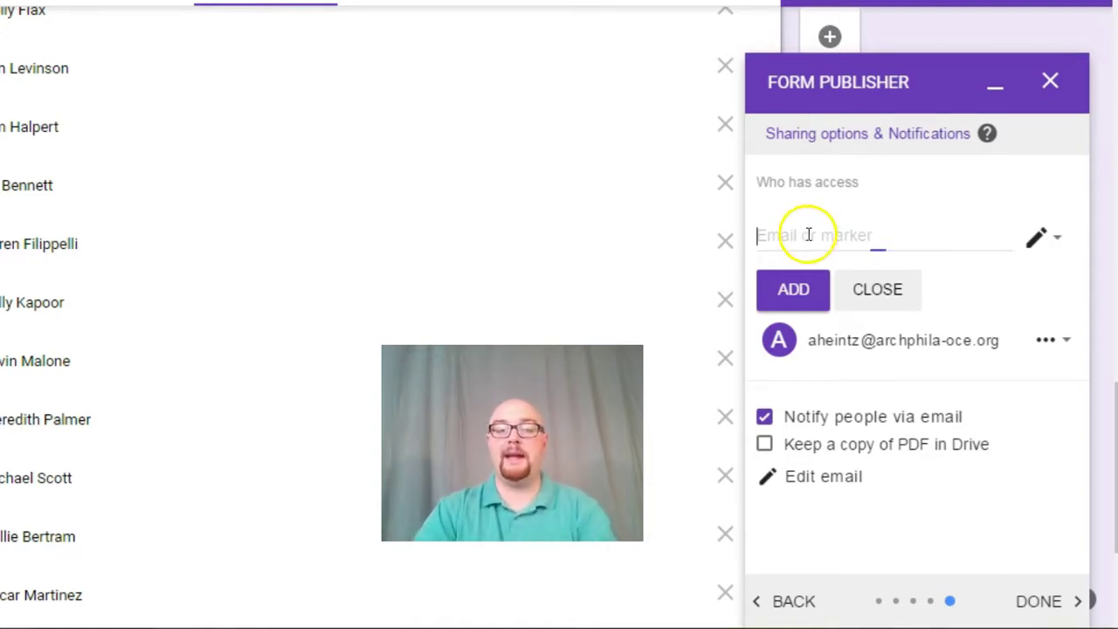
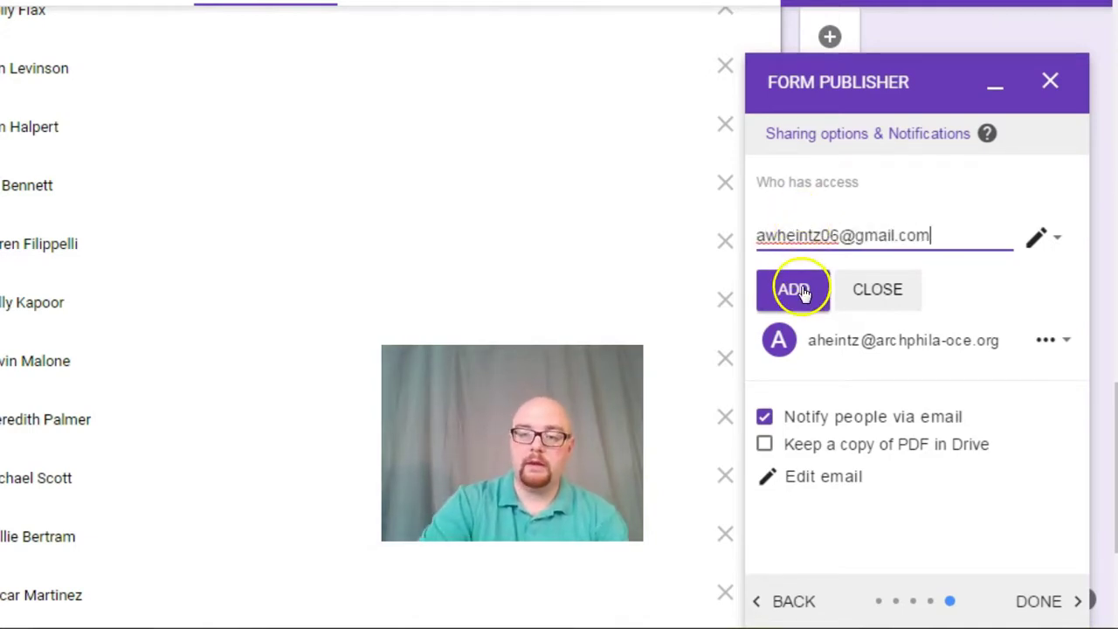
left_click(795, 289)
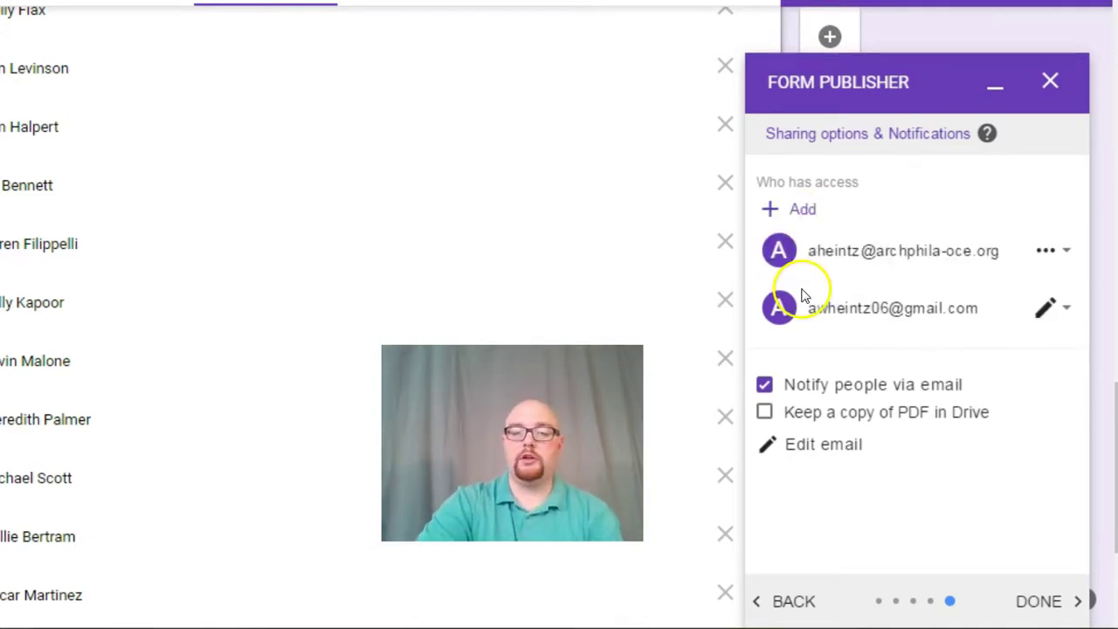
left_click(821, 454)
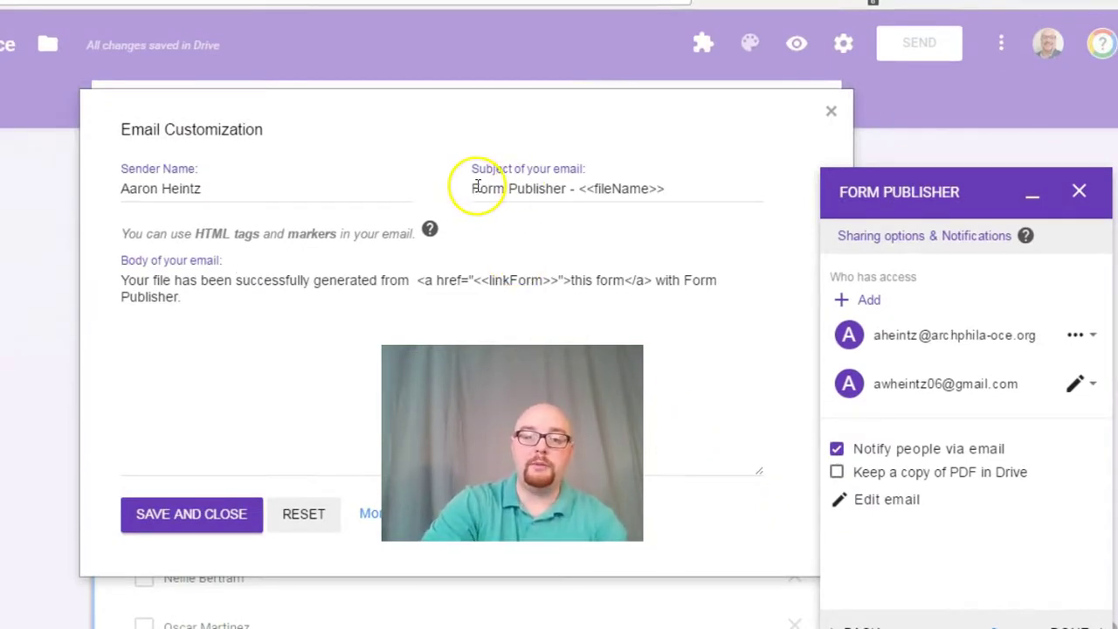
Step: Replace the notification e-mail subject with 'Class Attendance <<Today>>'
left_click_drag(474, 186, 700, 179)
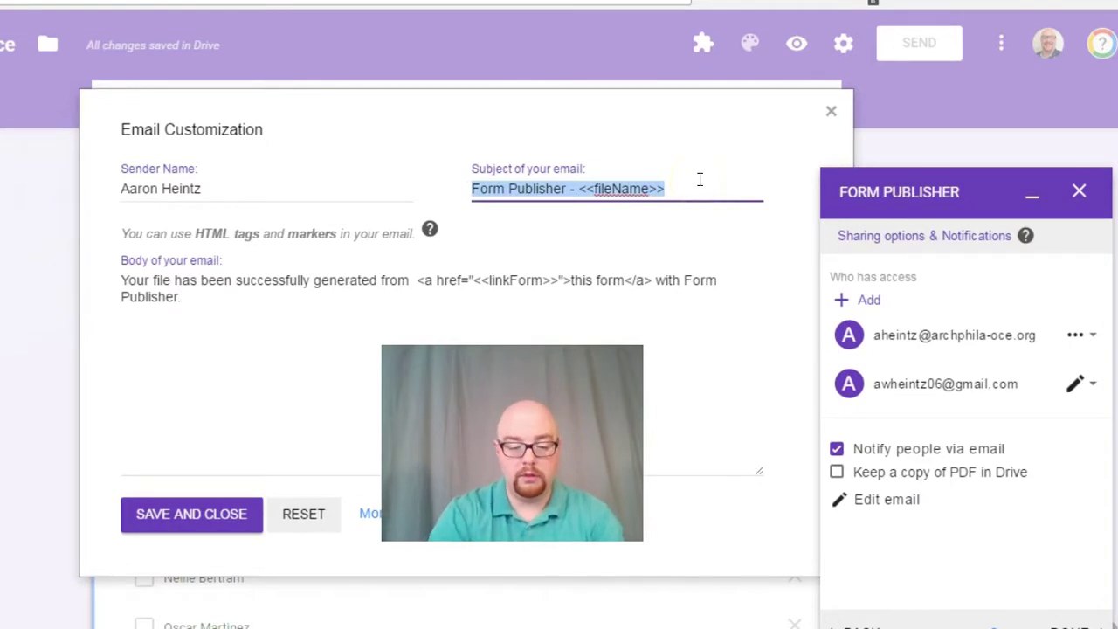
type("Class Att")
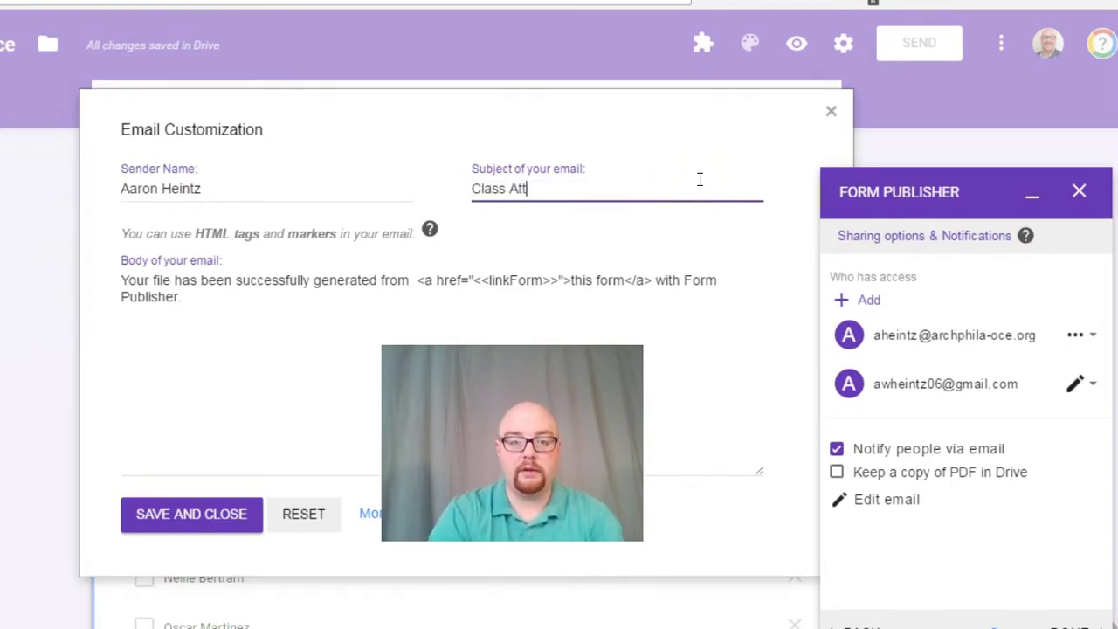
type("endance <<")
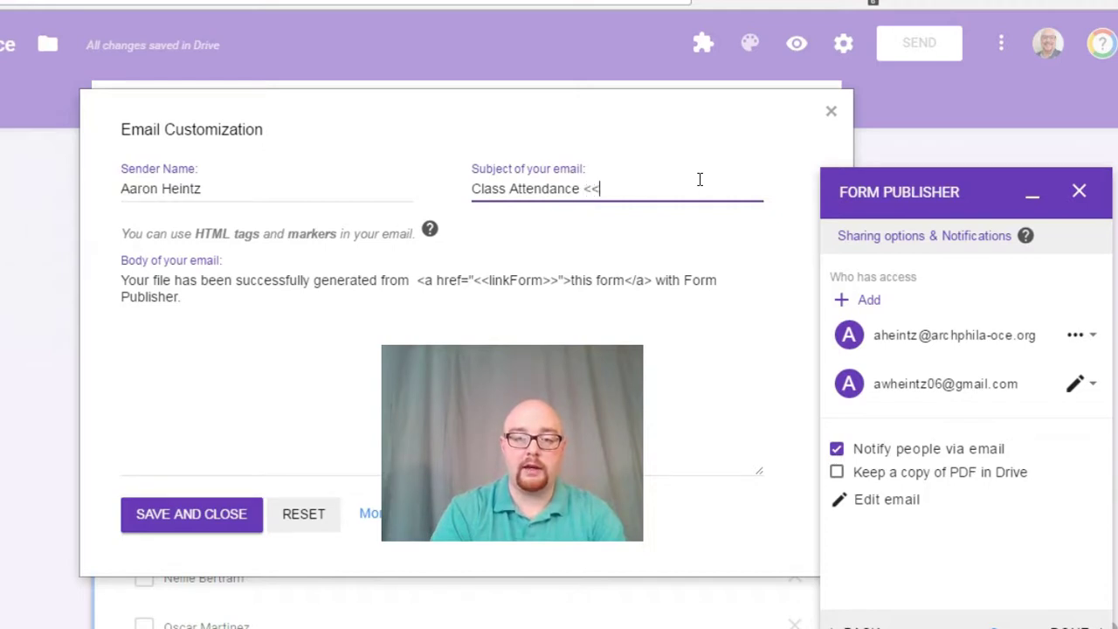
type("Today")
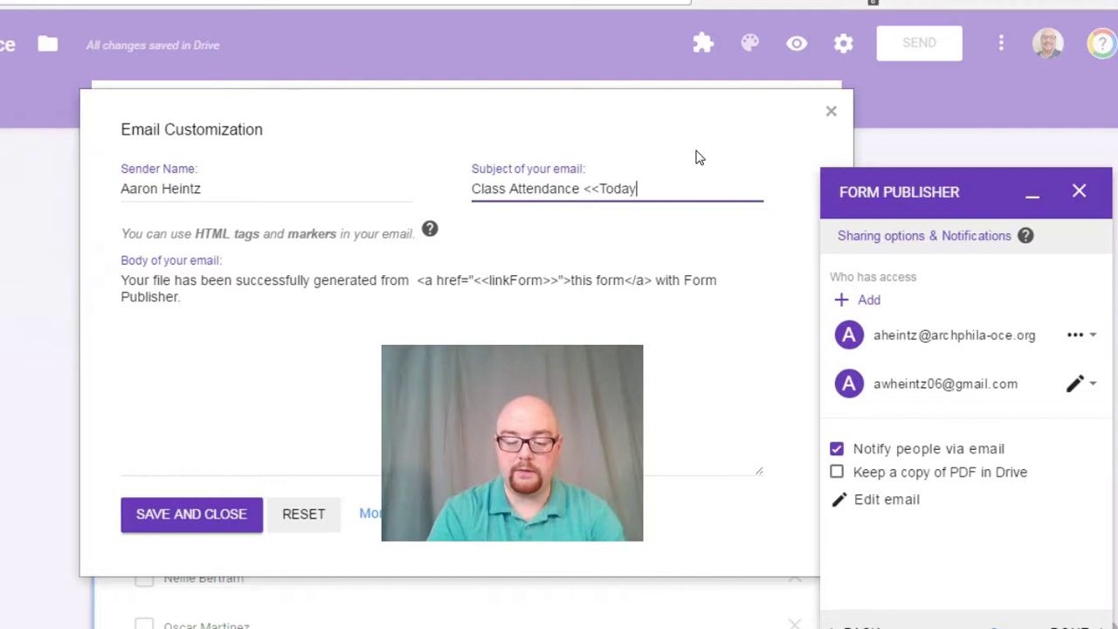
type(">>")
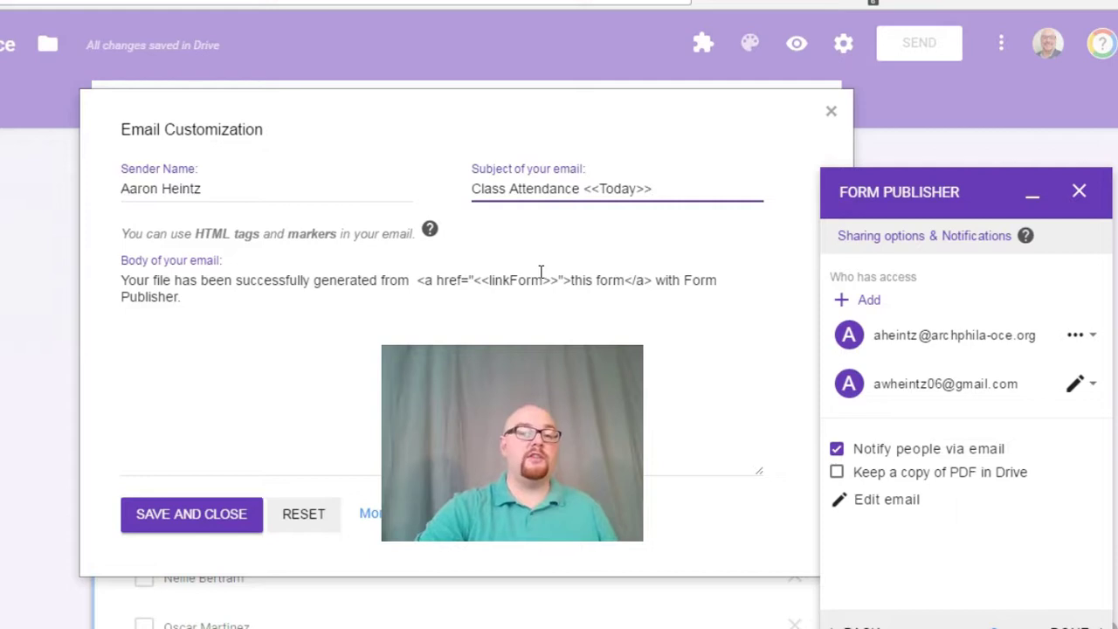
Step: Start the e-mail body with the line 'The following students were absent:'
left_click(560, 277)
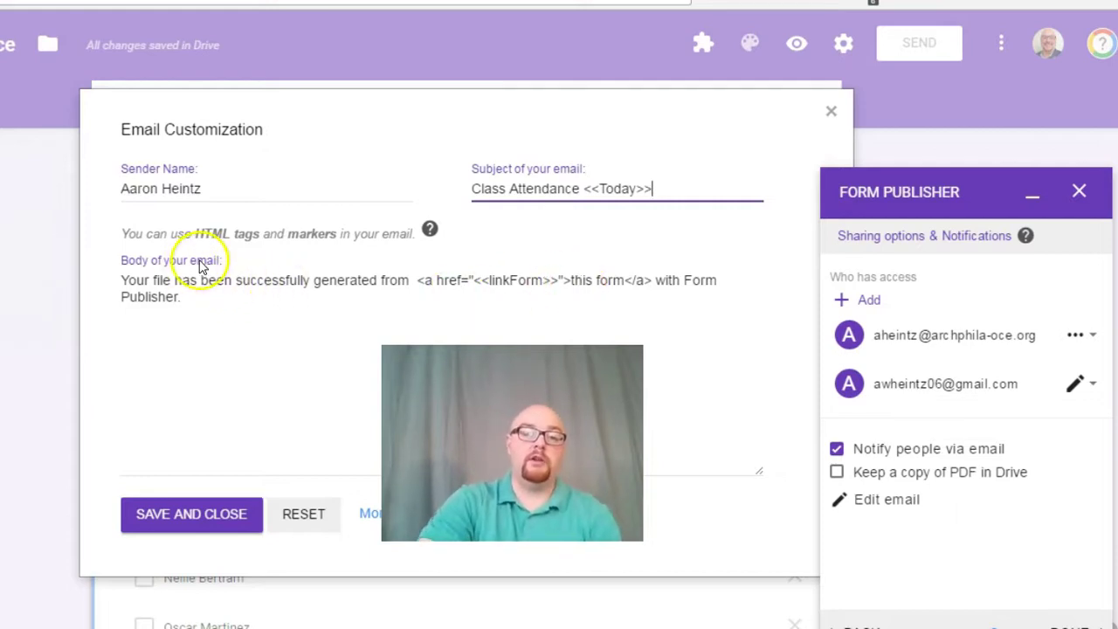
left_click(207, 290)
left_click(236, 281)
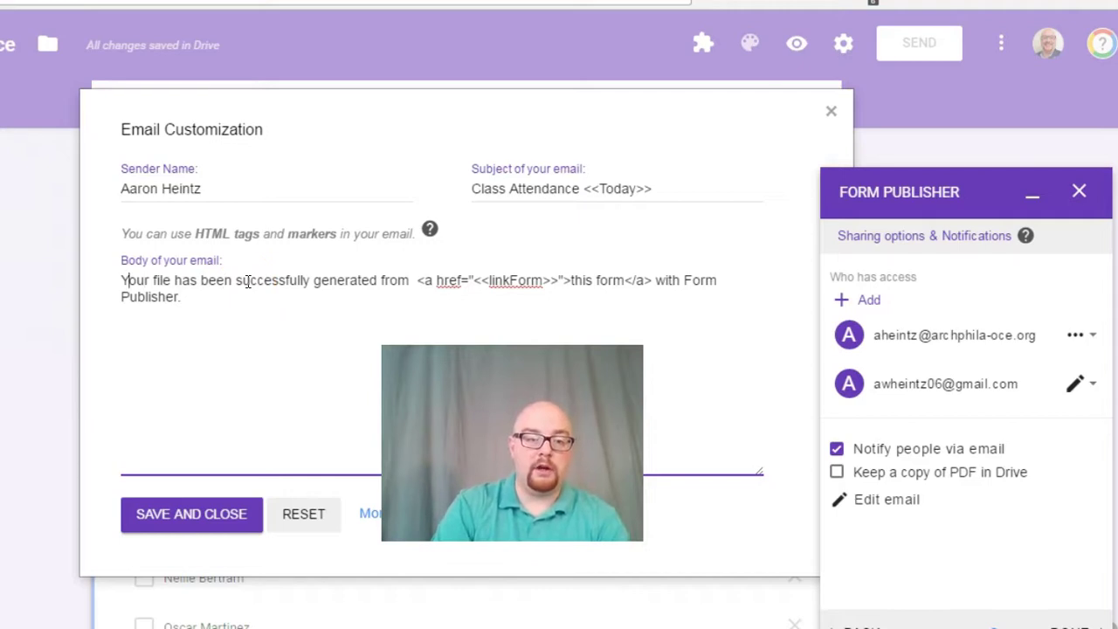
key("Return")
key("Return")
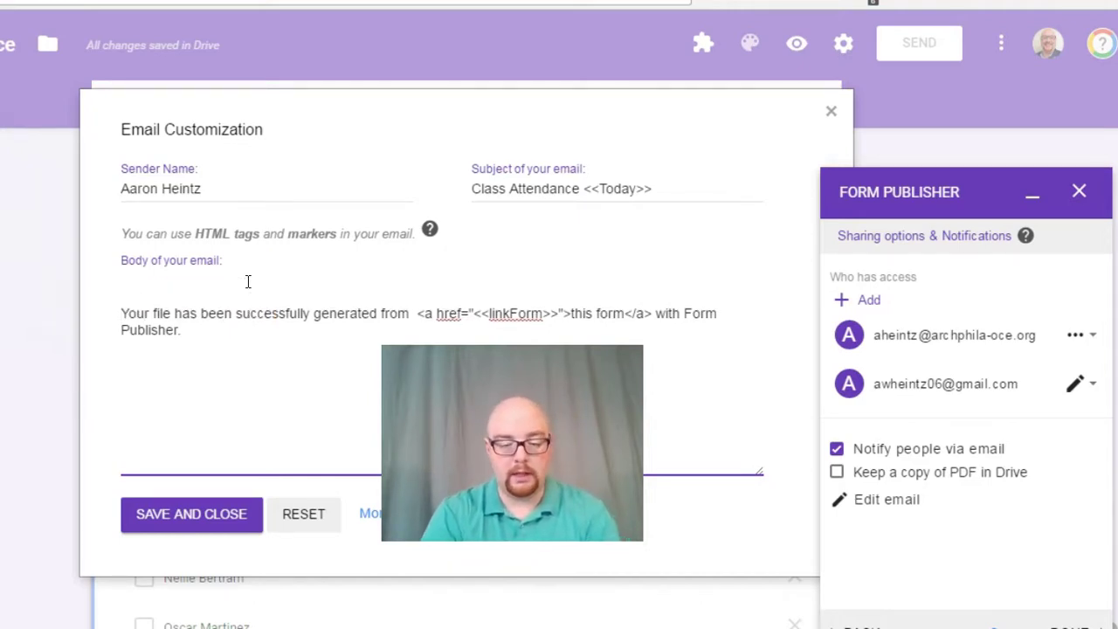
type("The follo")
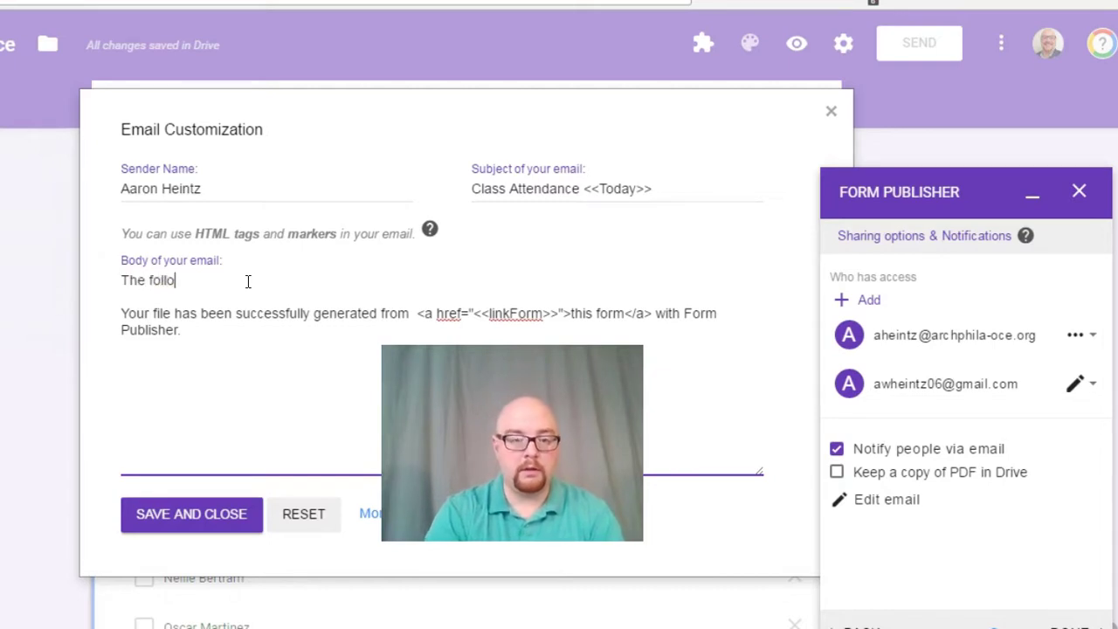
type("wing students were absent")
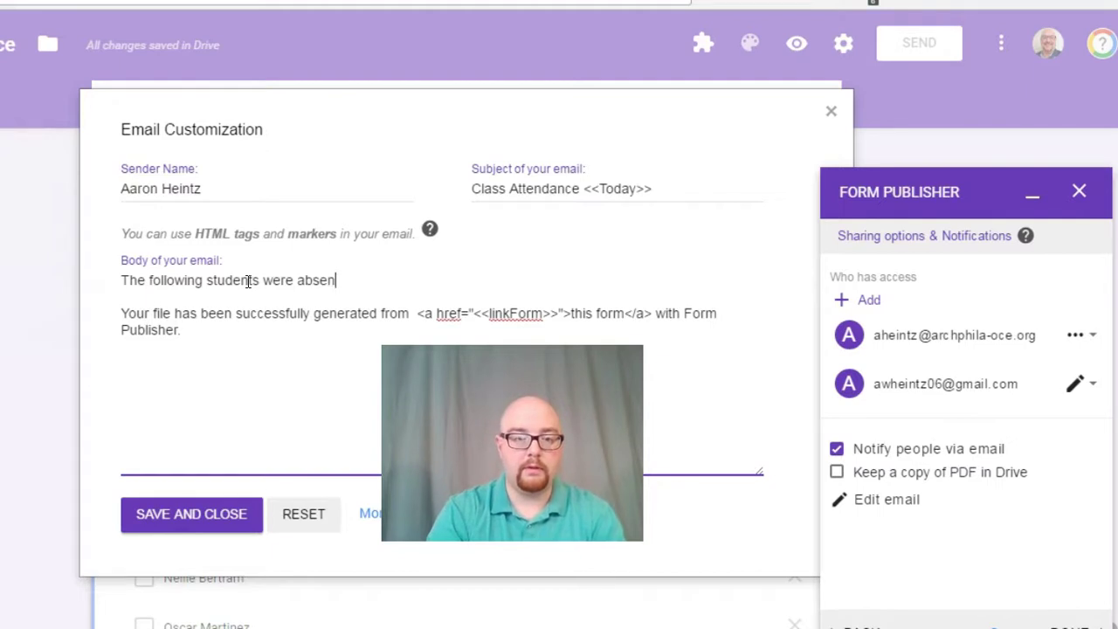
type(":")
key("Return")
key("Return")
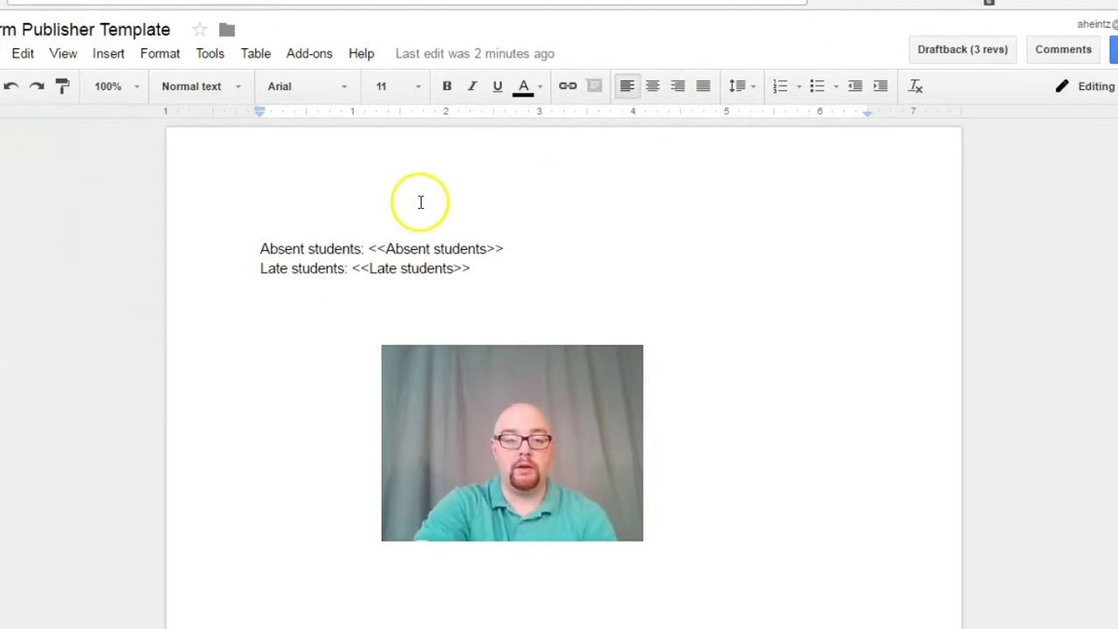
Step: Copy the <<Absent students>> marker from the template into the e-mail body
left_click_drag(370, 251, 482, 251)
right_click(483, 252)
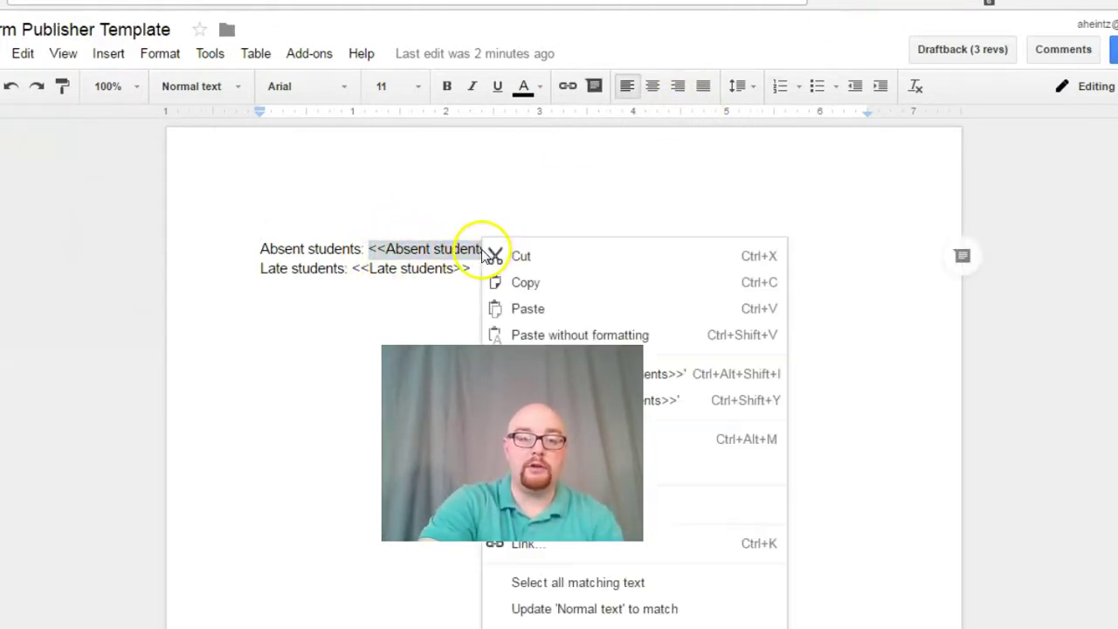
left_click(521, 282)
key("ctrl+Tab")
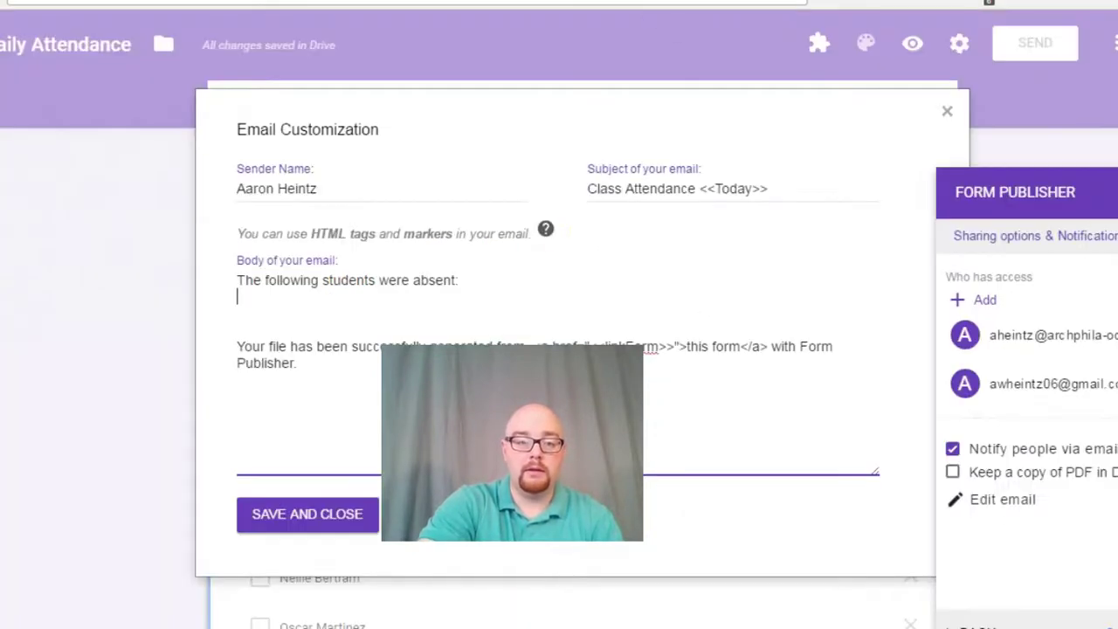
key("ctrl+v")
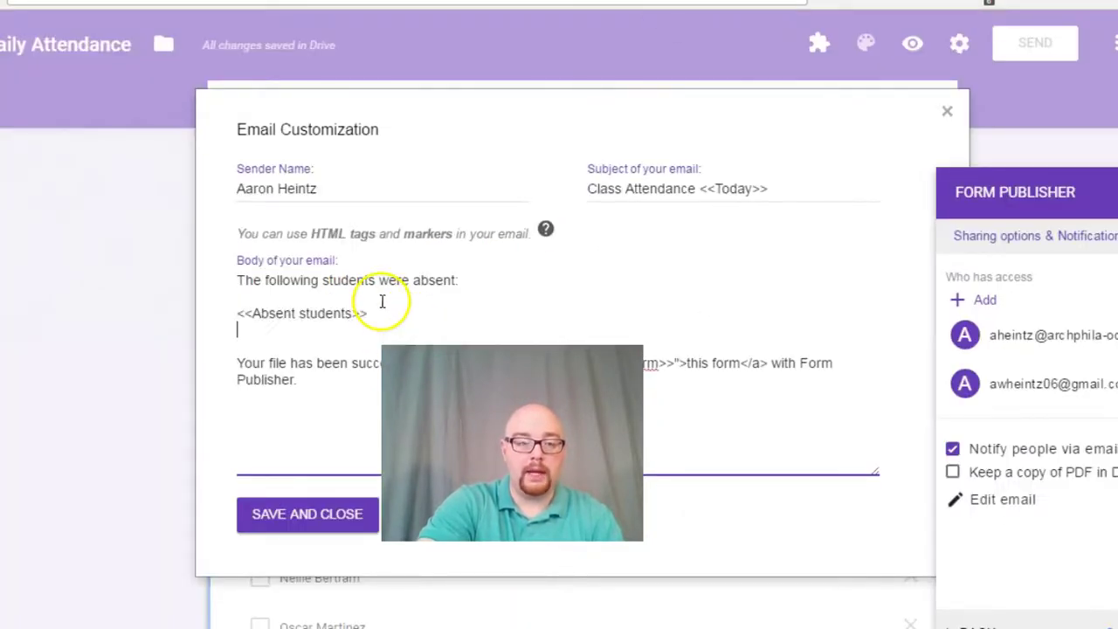
key("Return")
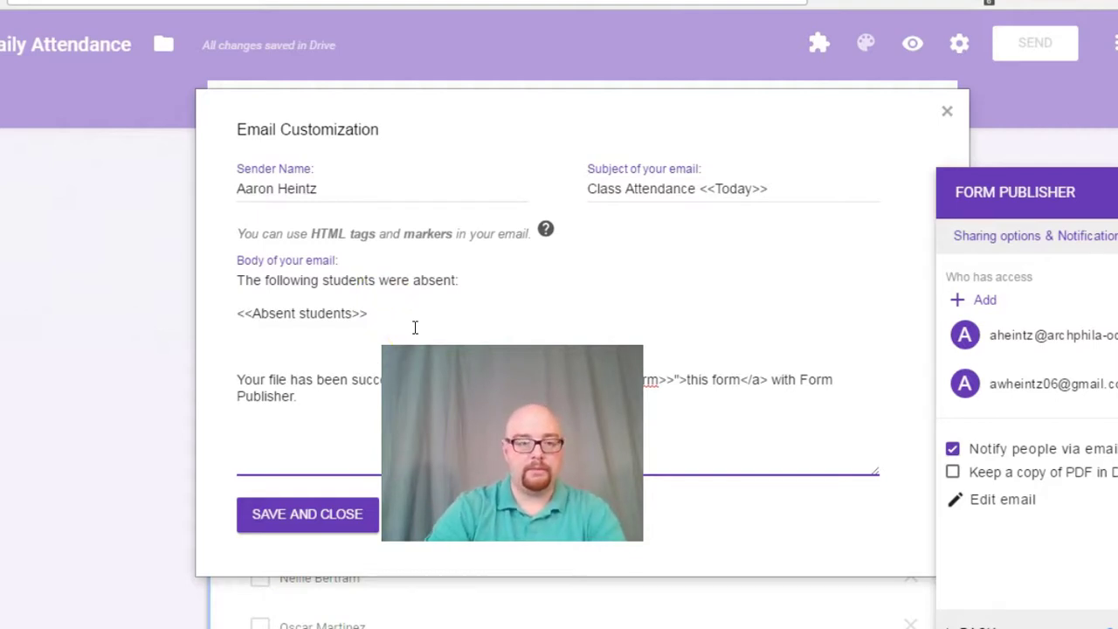
Step: Add a sentence introducing the late students below the absent marker
left_click(415, 324)
type("The ")
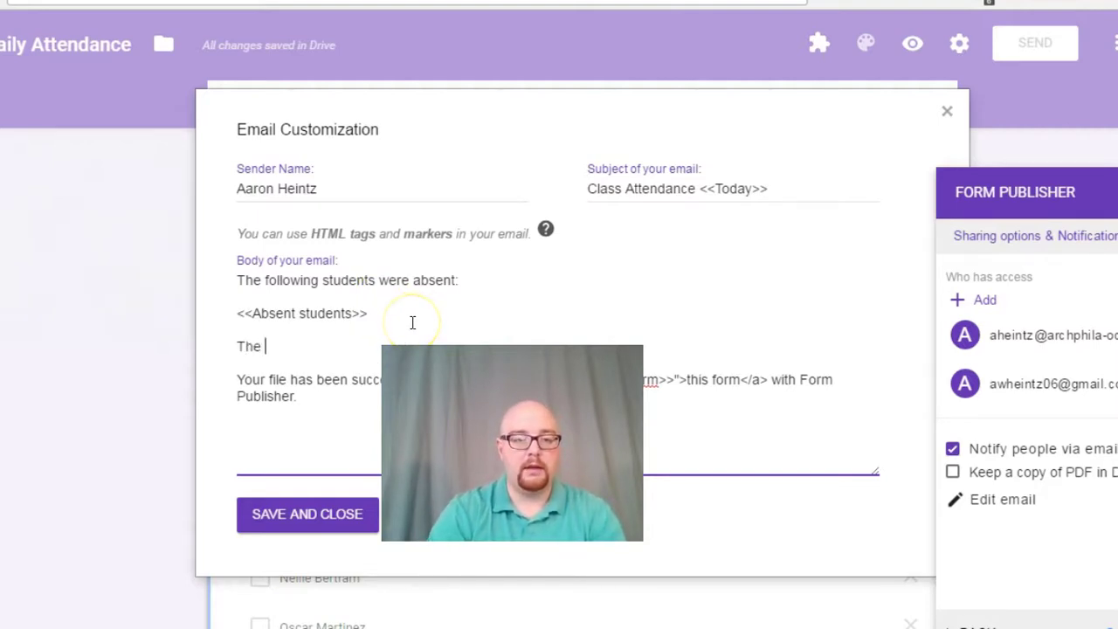
type("follwo")
left_click(412, 314)
type("owing students ")
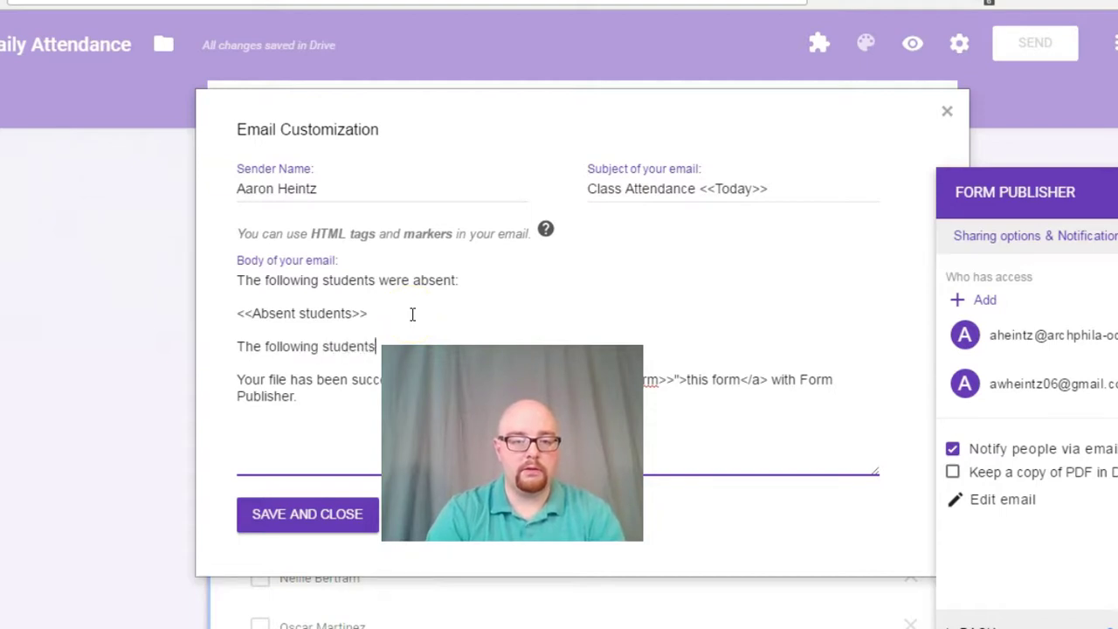
type("were")
left_click(412, 310)
type("to")
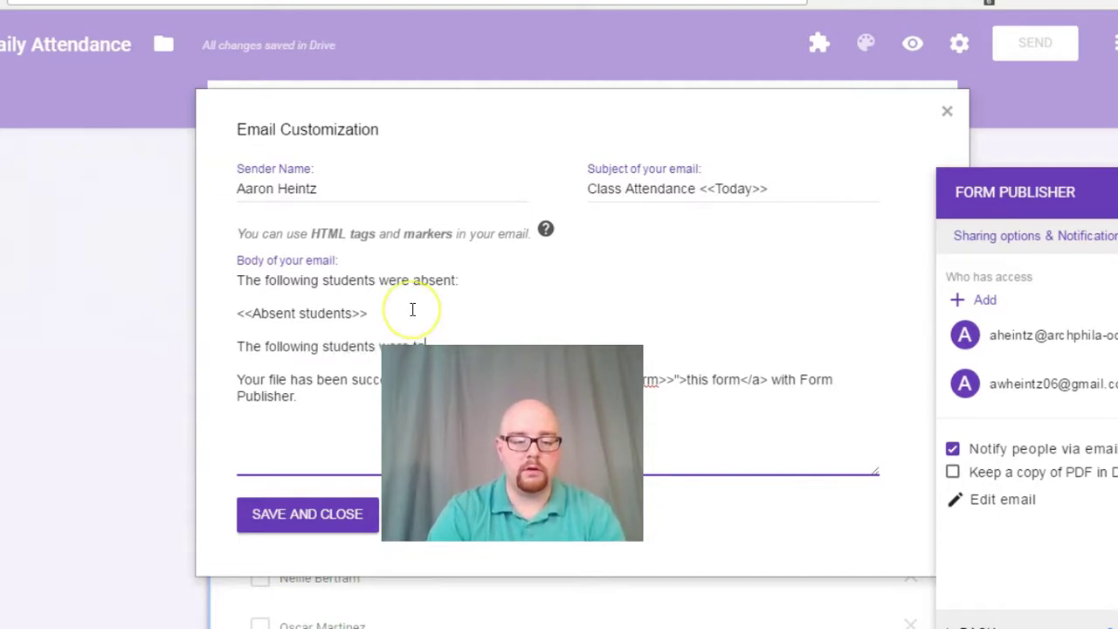
type("dy:")
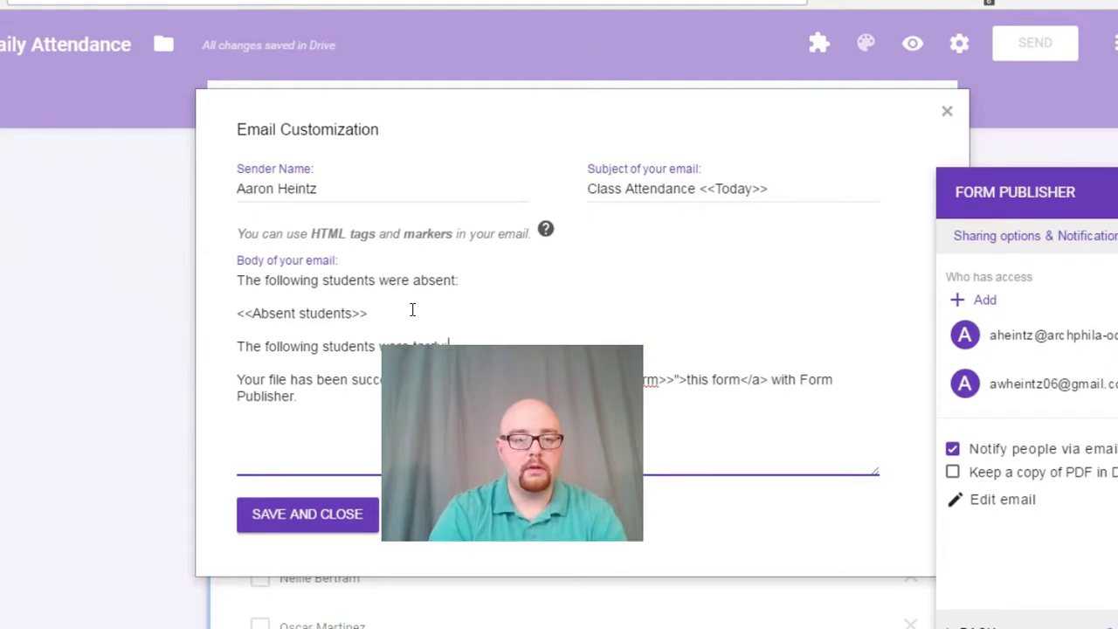
key("Return")
key("Return")
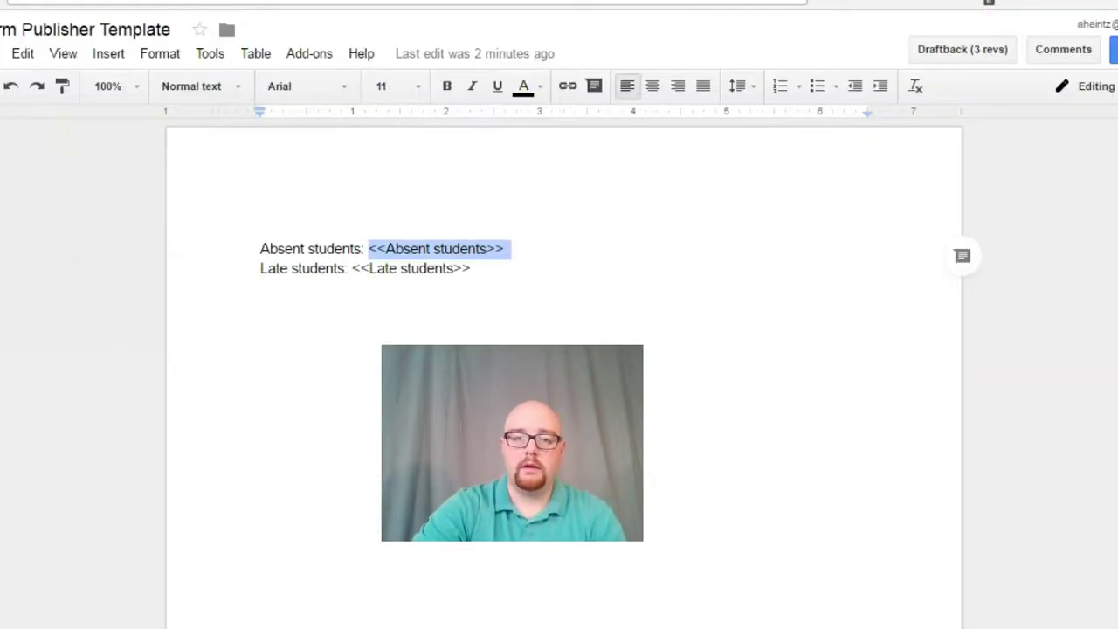
Step: Copy the <<Late students>> marker from the template into the e-mail
left_click_drag(352, 268, 471, 271)
right_click(450, 268)
left_click(469, 277)
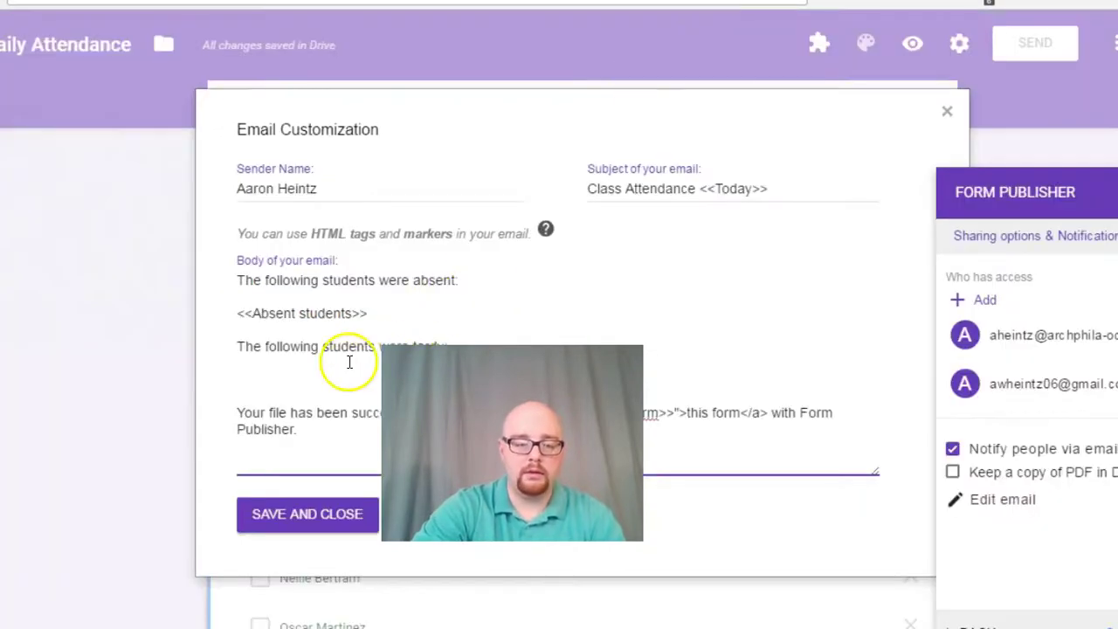
key("ctrl+v")
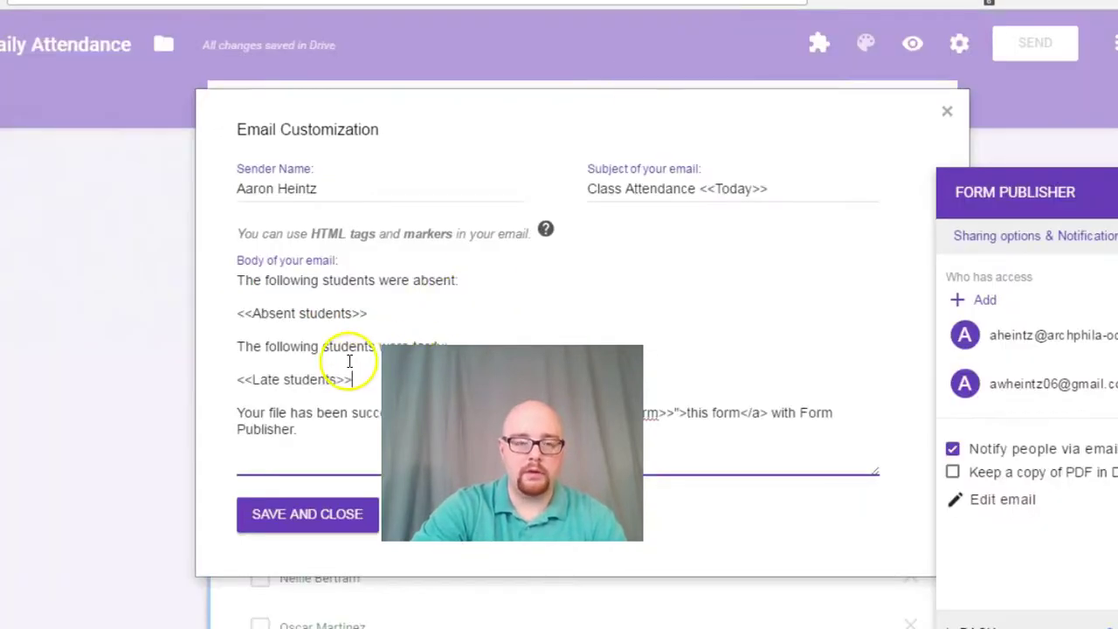
key("Return")
key("Return")
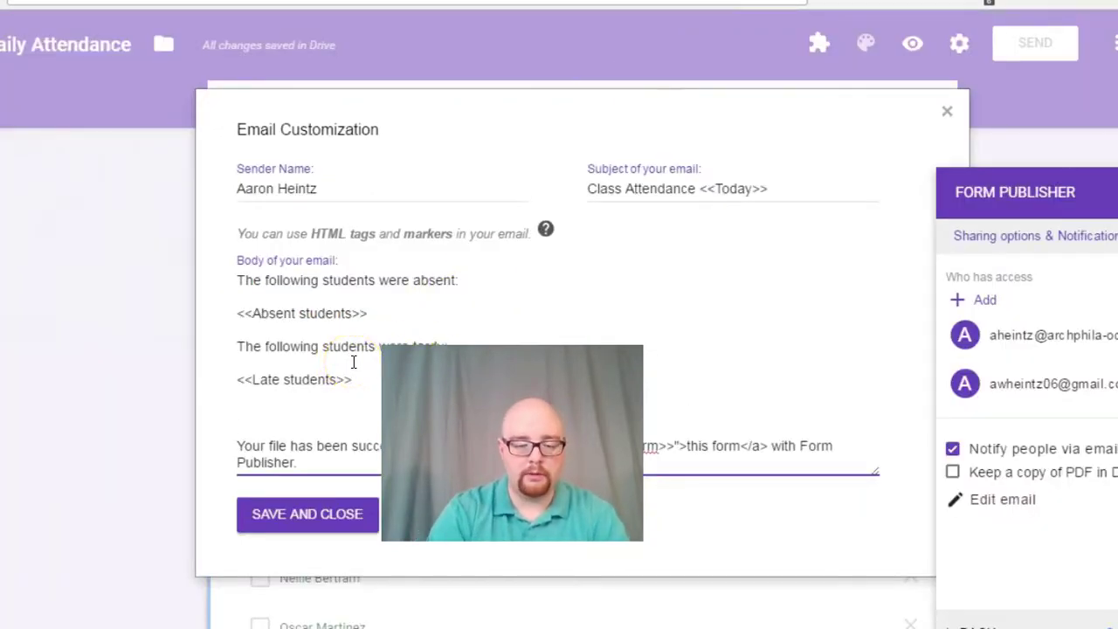
Step: End the e-mail with 'Thank you.' and the teacher's signature, then save it
type("Thankyou")
key("BackSpace")
key("BackSpace")
key("BackSpace")
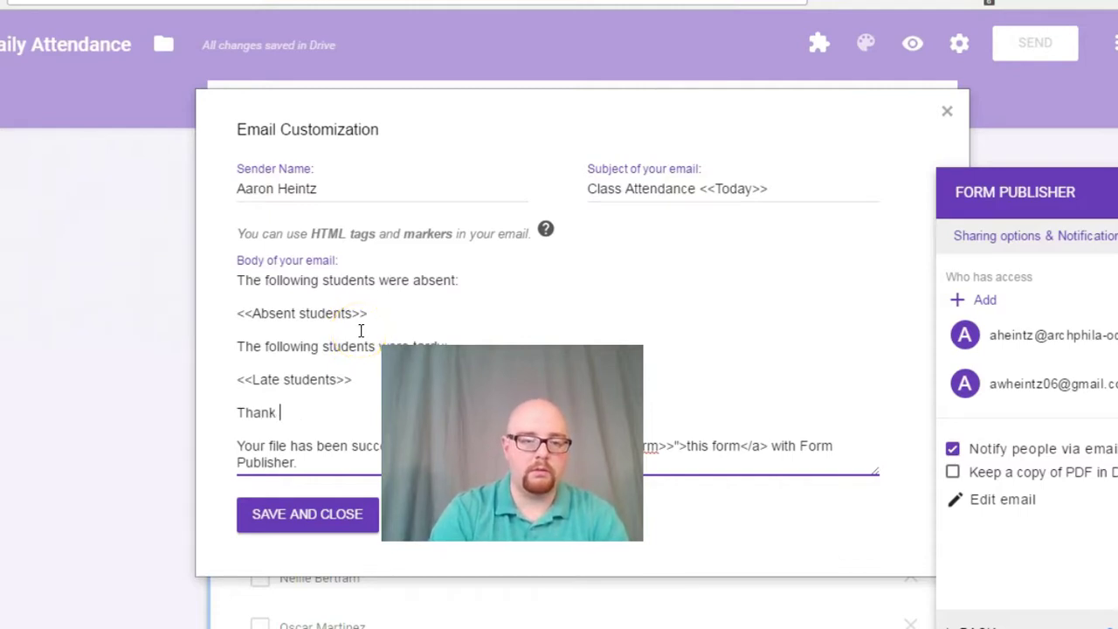
type("you.")
key("Return")
type("~")
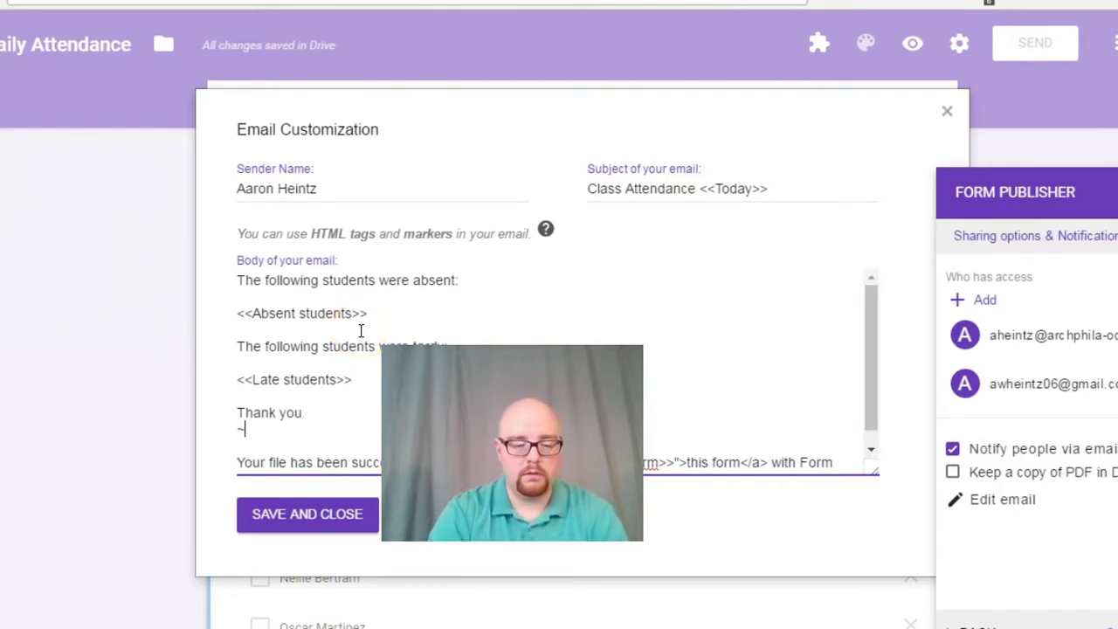
type("Mr. Heintz")
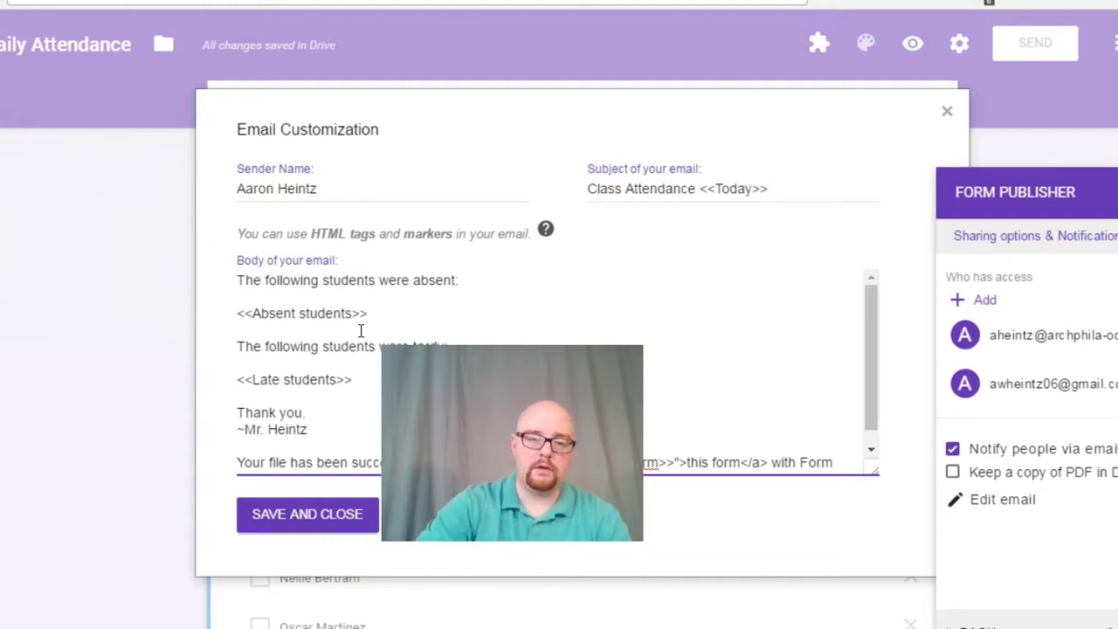
left_click(294, 523)
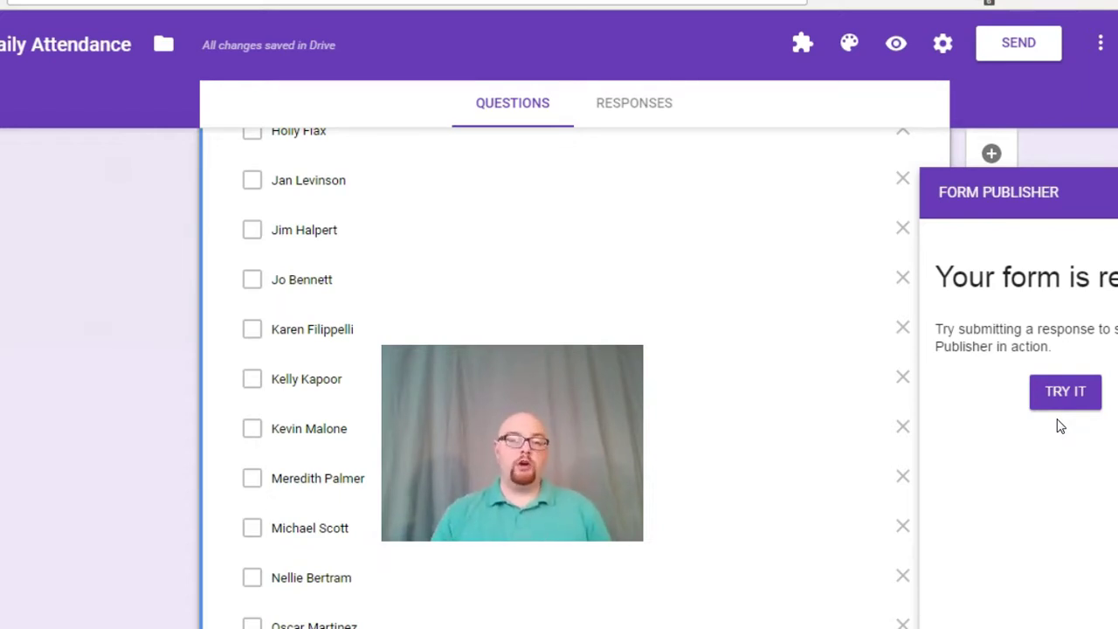
Step: Launch the live Daily Attendance form with Form Publisher's TRY IT button
left_click(1066, 421)
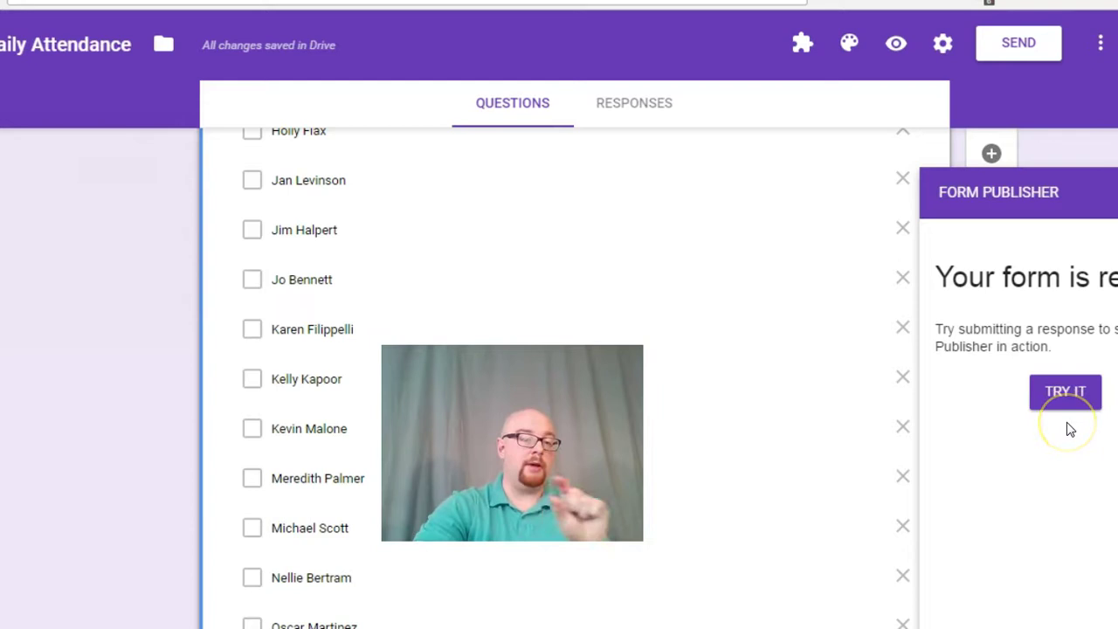
left_click(1062, 407)
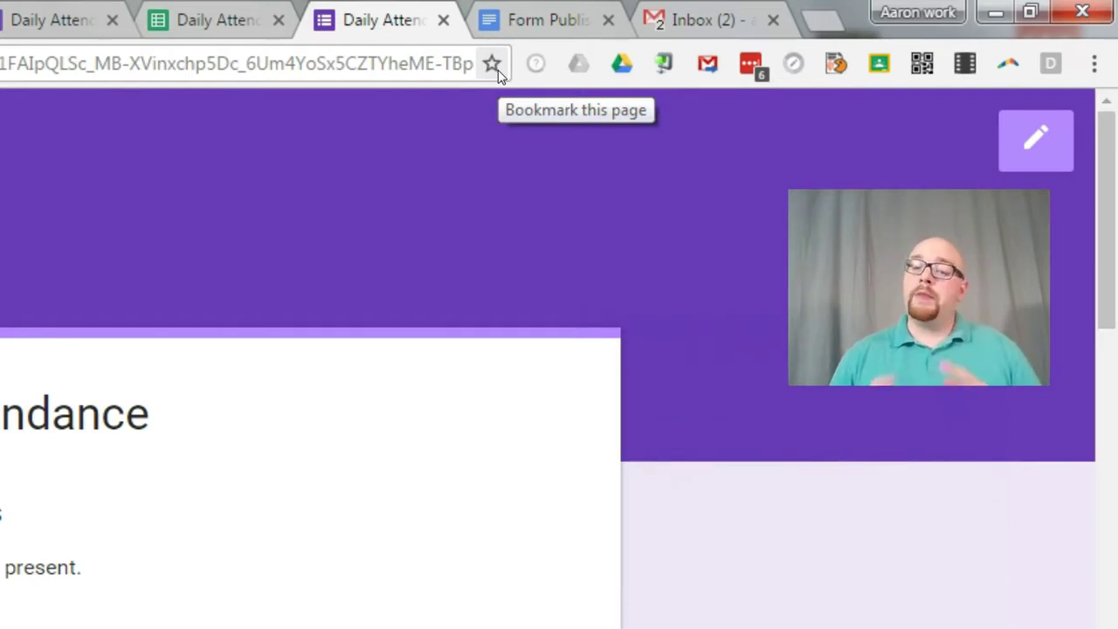
Step: Set Chrome's startup pages to the open tabs, then remove the Google Docs document entry
left_click(1095, 65)
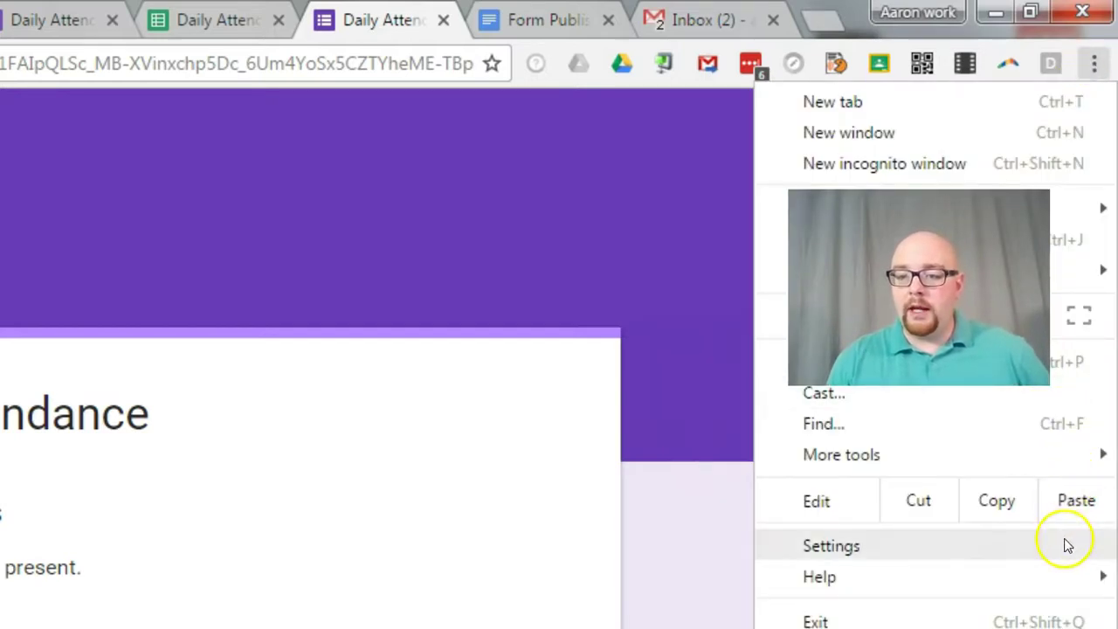
left_click(1065, 545)
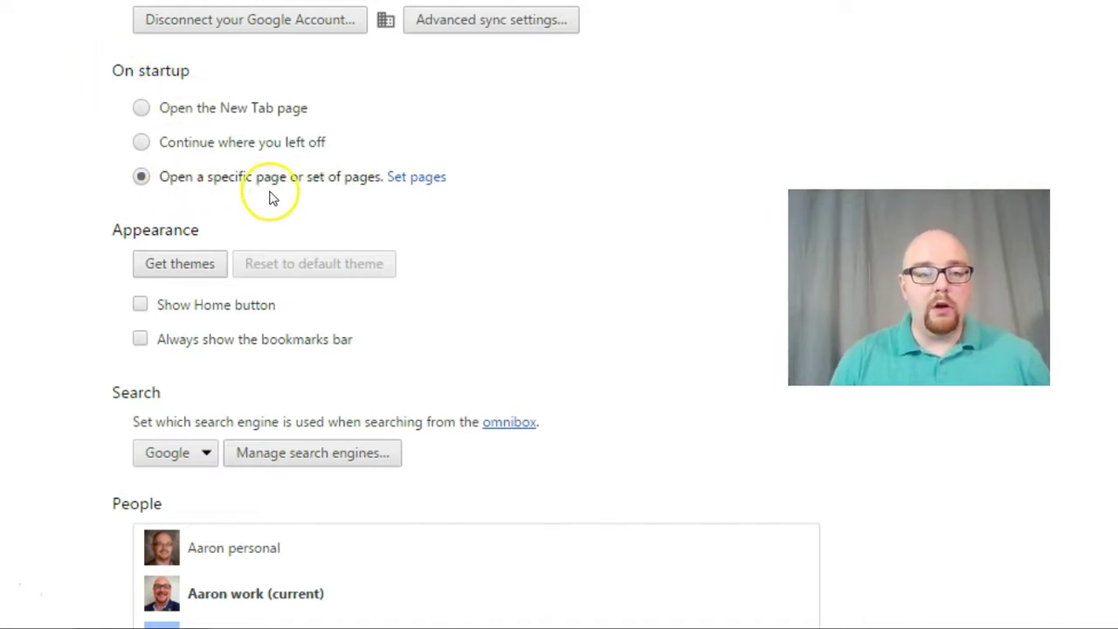
left_click(407, 179)
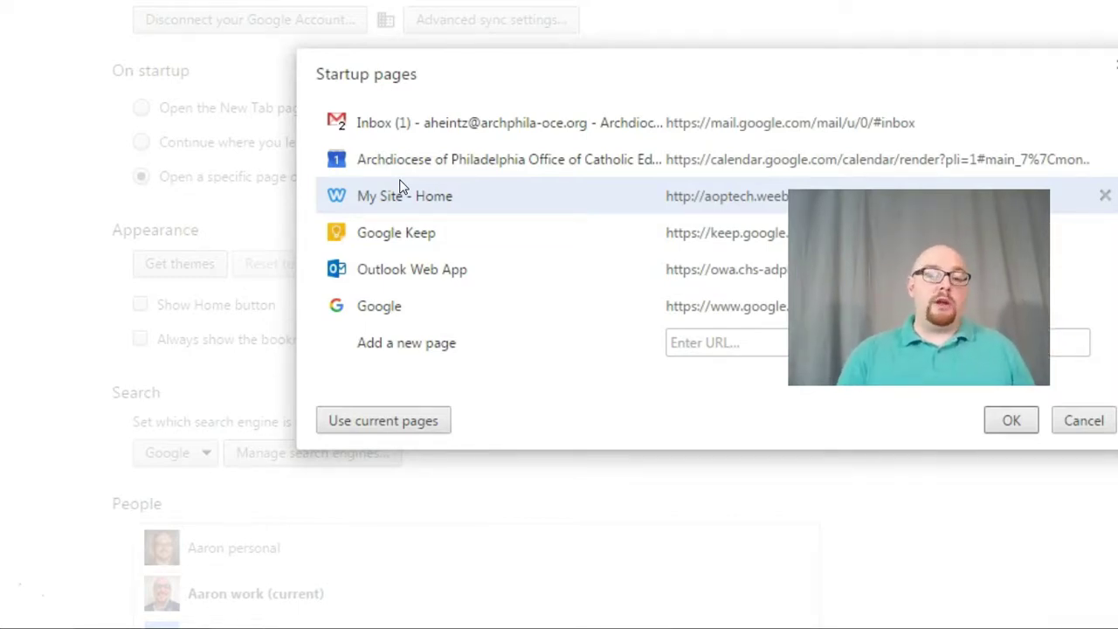
left_click(391, 424)
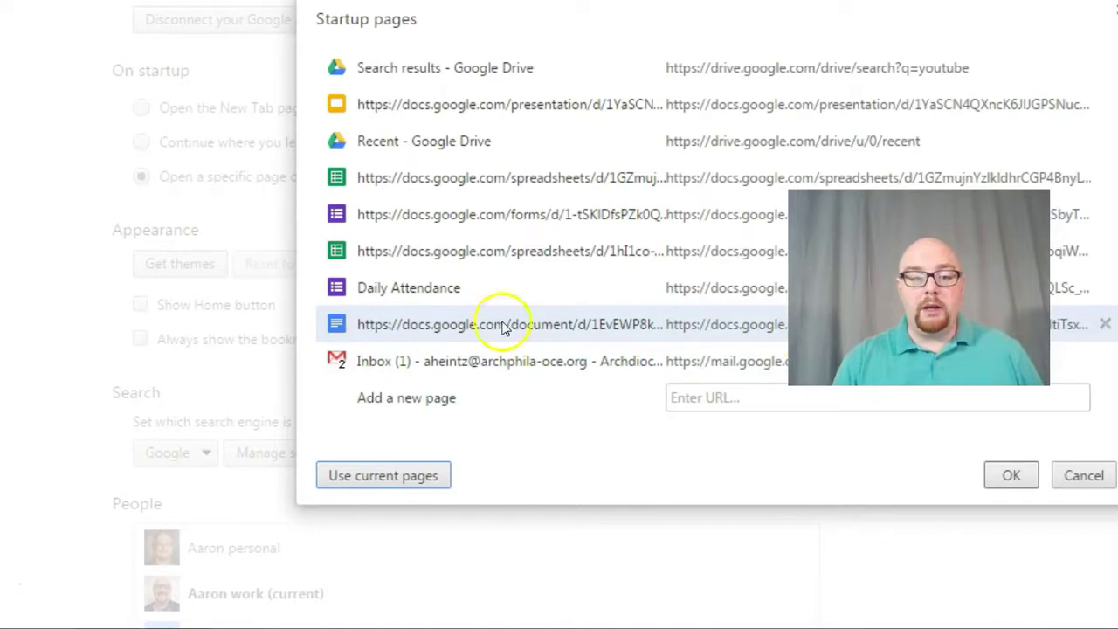
left_click(369, 324)
key("Delete")
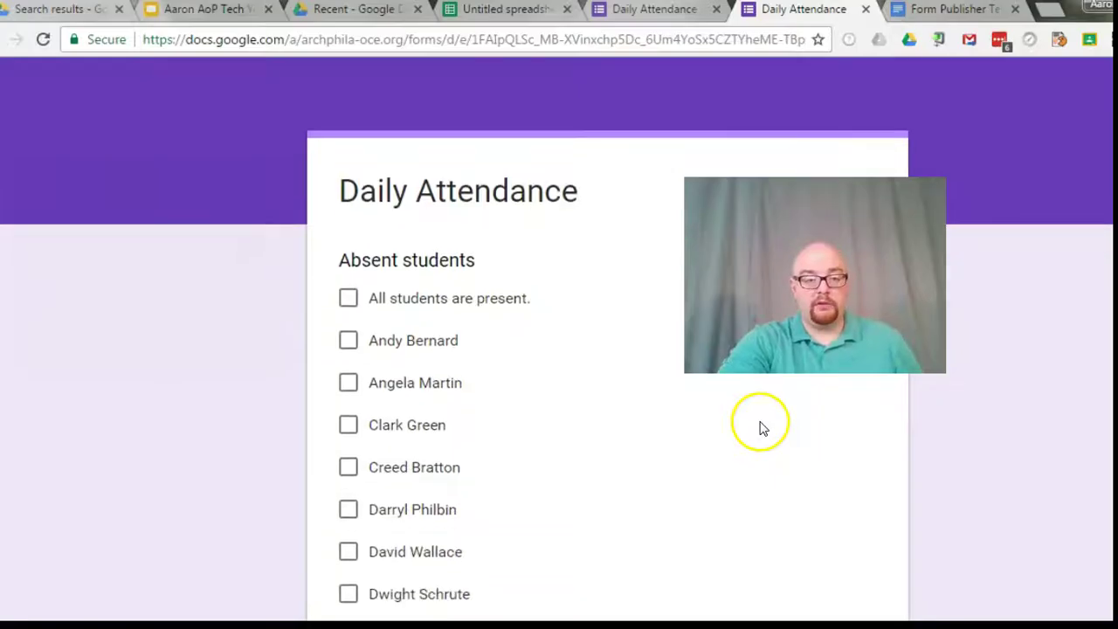
Step: Tick 'All students are present.', mark three students as Late, and submit the form
scroll(752, 424, "down", 1)
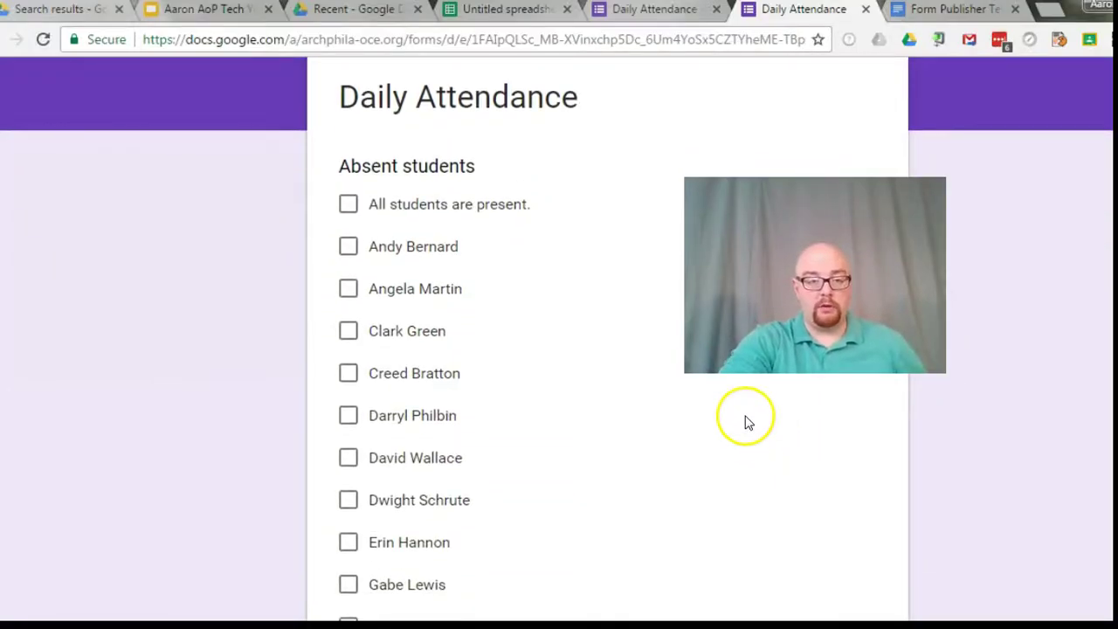
left_click(348, 206)
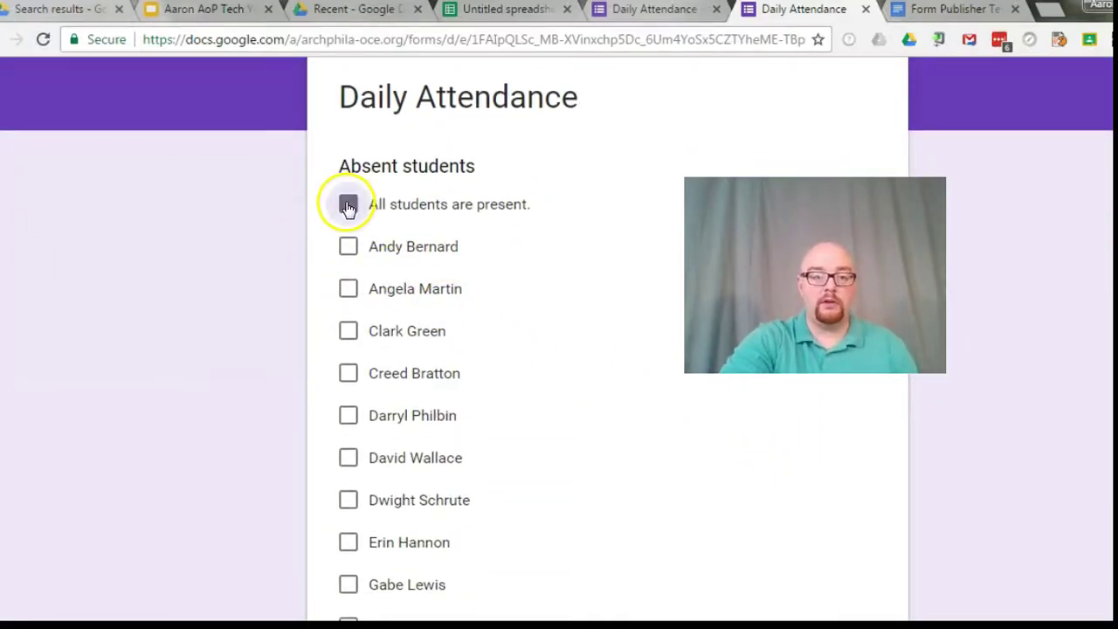
scroll(542, 279, "down", 13)
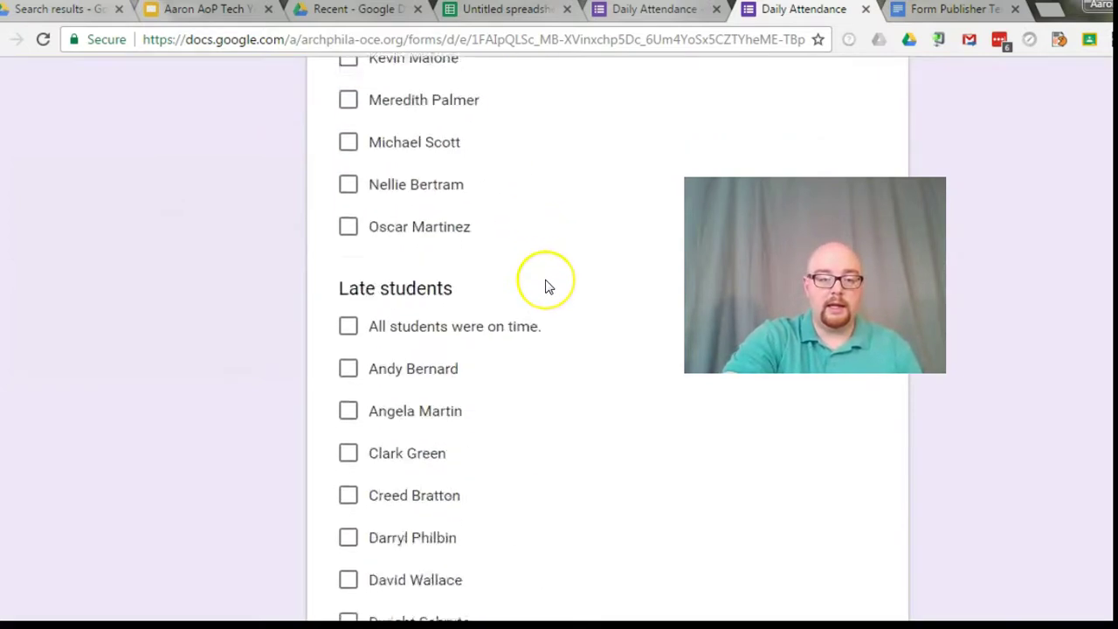
scroll(352, 332, "up", 1)
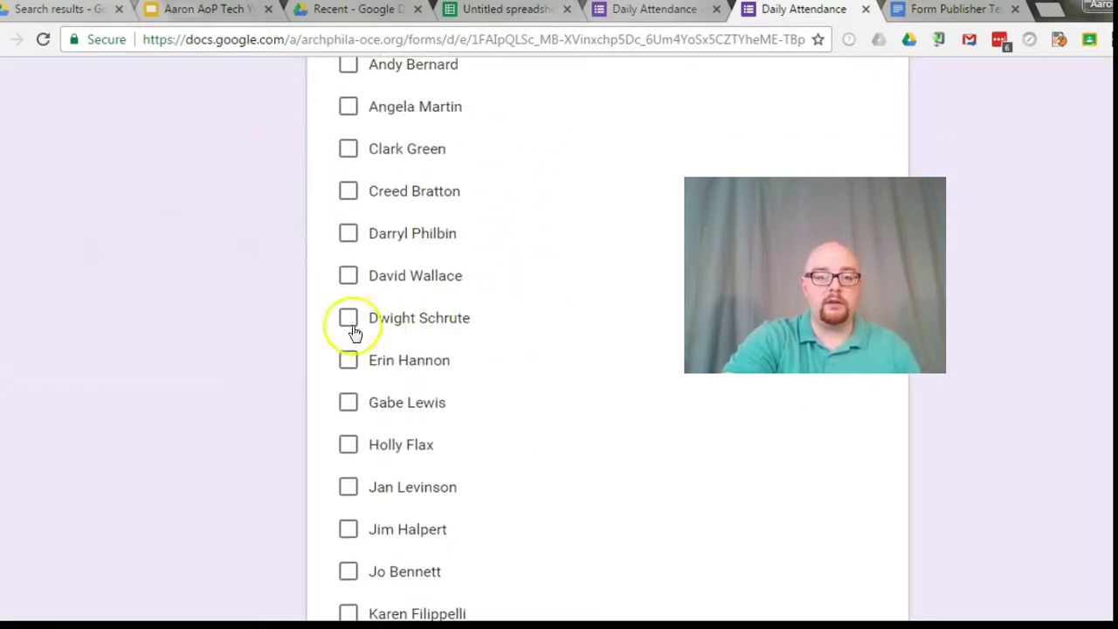
left_click(349, 317)
scroll(518, 347, "down", 1)
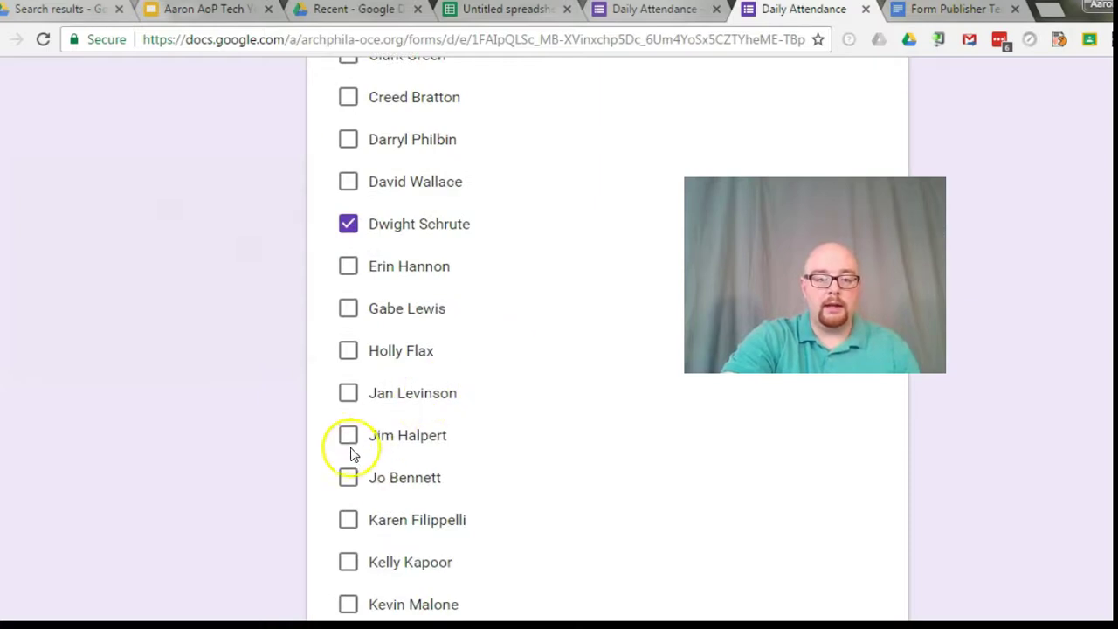
left_click(349, 440)
scroll(477, 463, "down", 1)
scroll(477, 463, "down", 1)
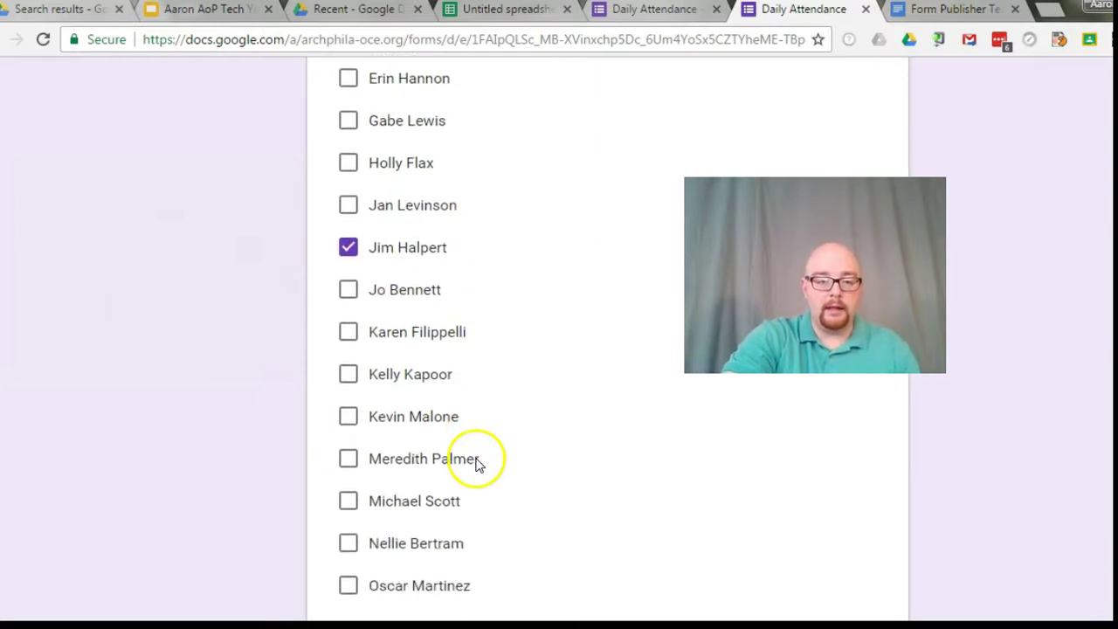
left_click(349, 583)
scroll(540, 492, "down", 2)
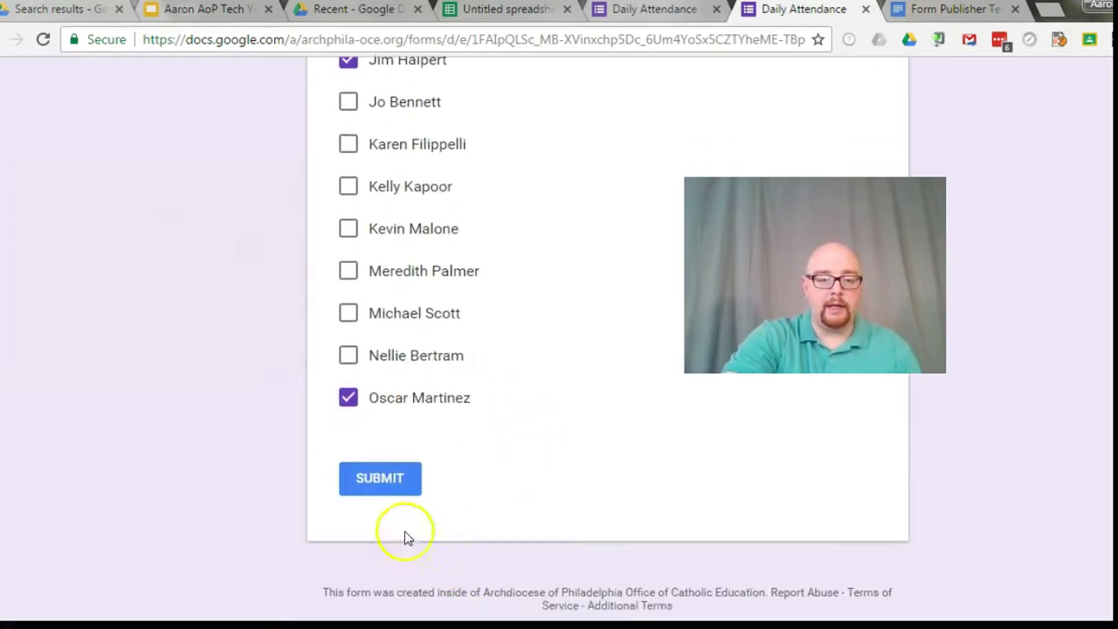
left_click(385, 487)
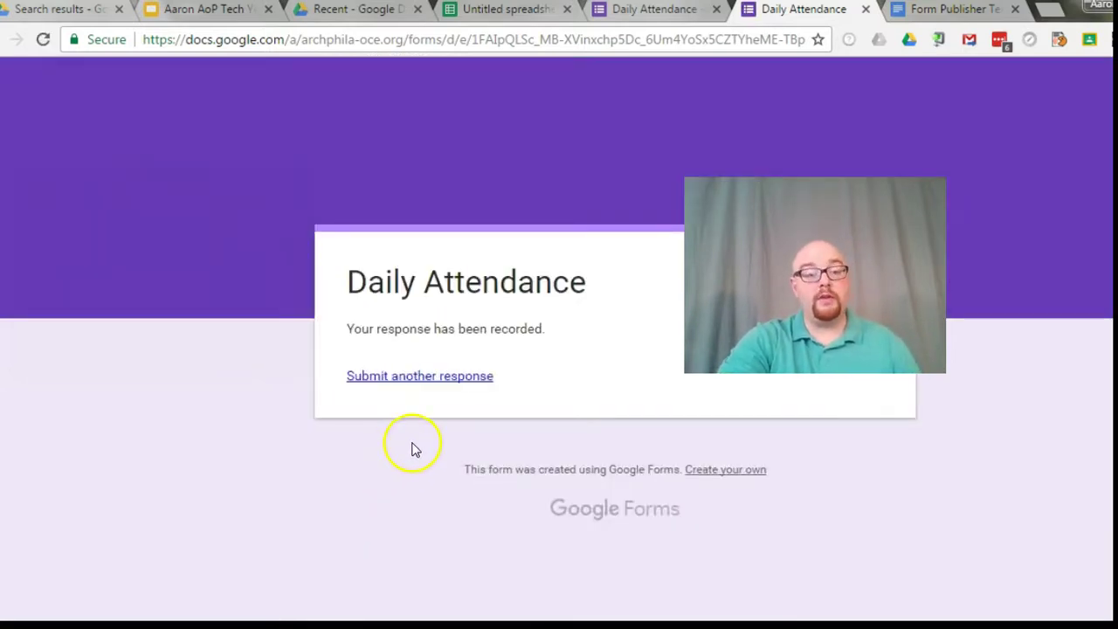
Step: In the editor's Responses, create a new Daily Attendance (Responses) spreadsheet
left_click(619, 10)
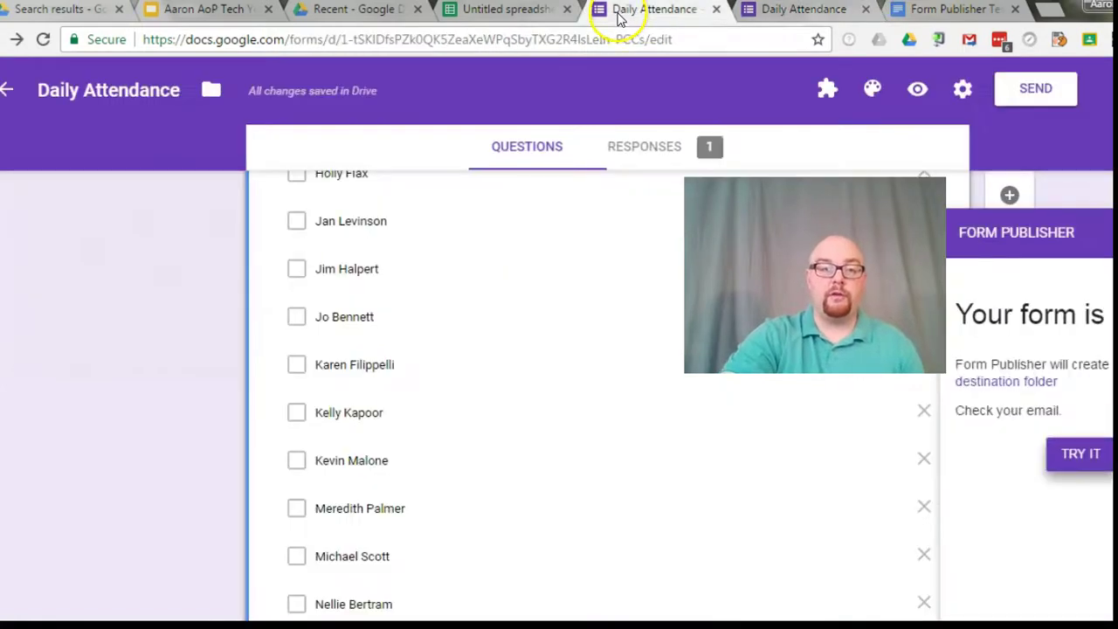
left_click(629, 149)
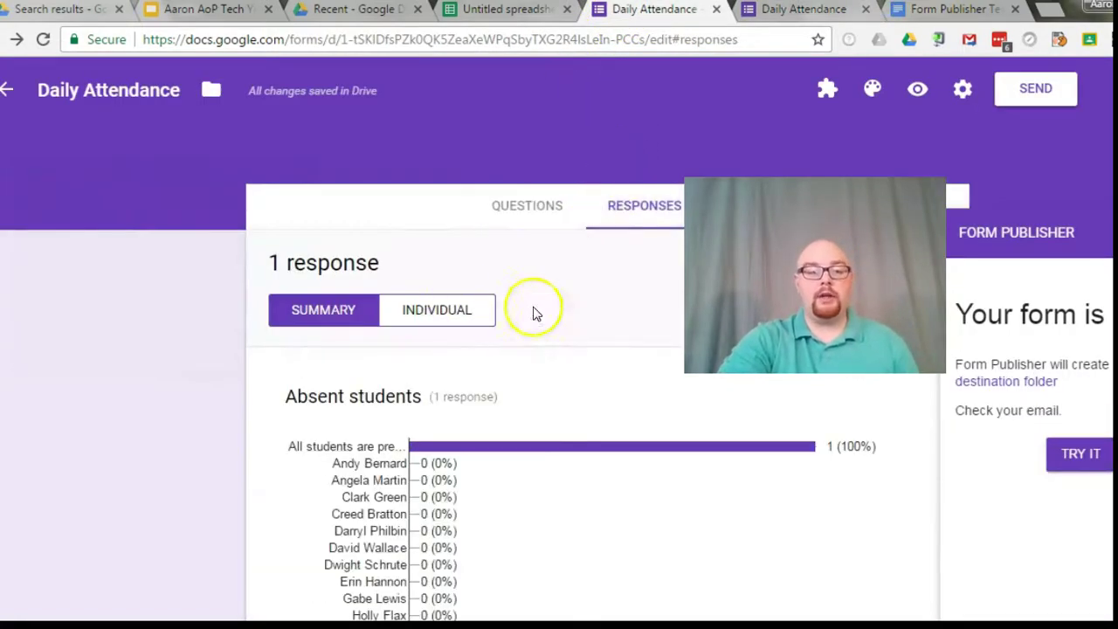
scroll(507, 436, "down", 2)
scroll(437, 411, "up", 2)
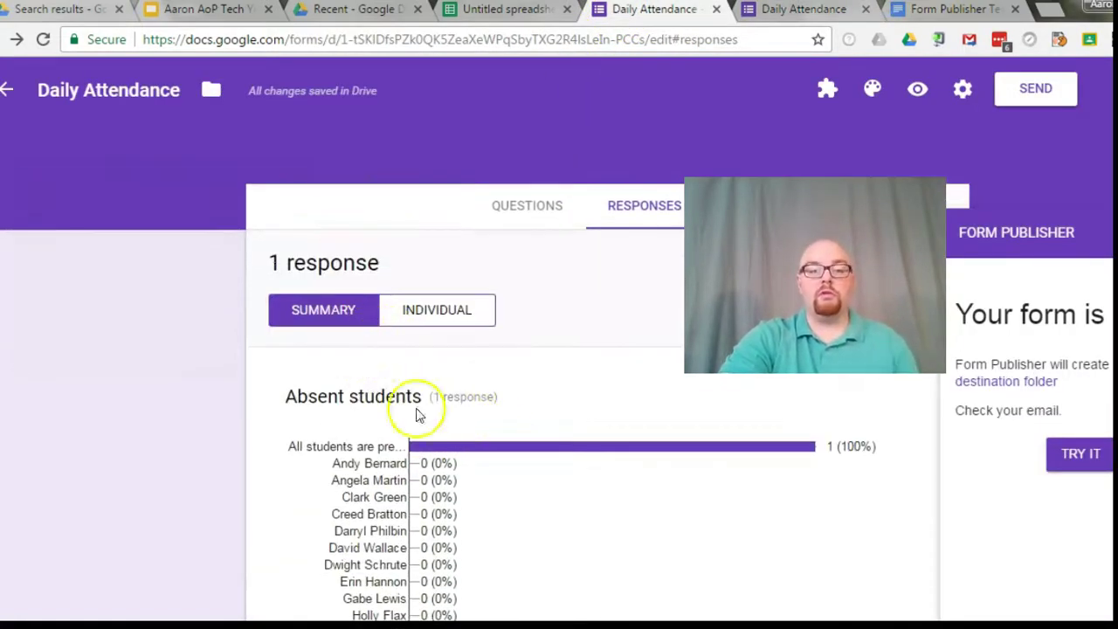
scroll(489, 424, "down", 2)
scroll(502, 411, "down", 5)
scroll(466, 416, "up", 7)
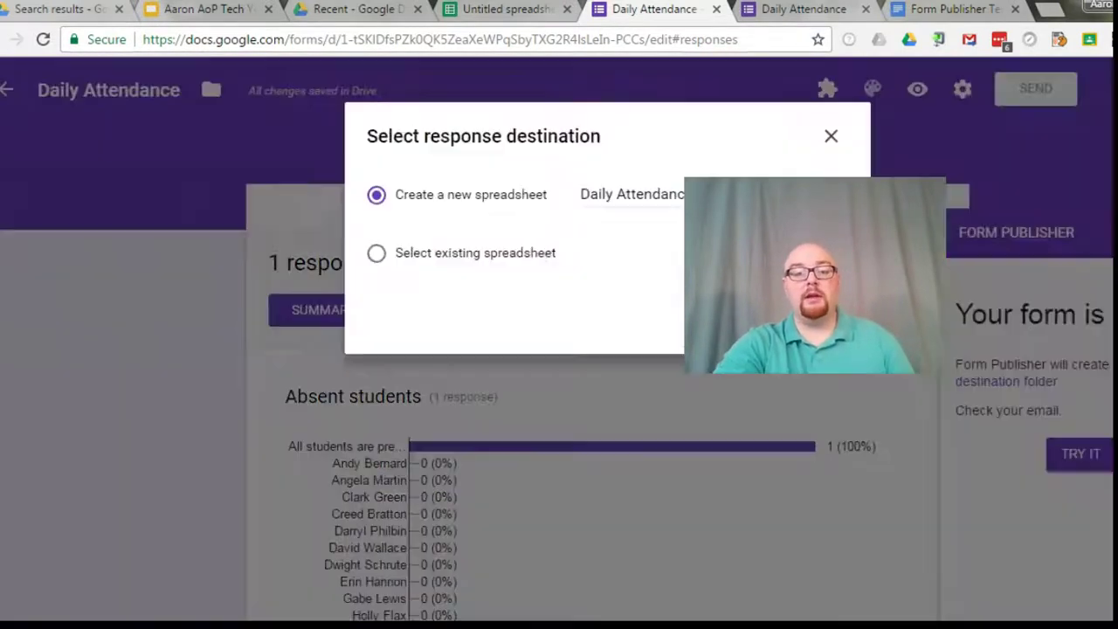
left_click(599, 190)
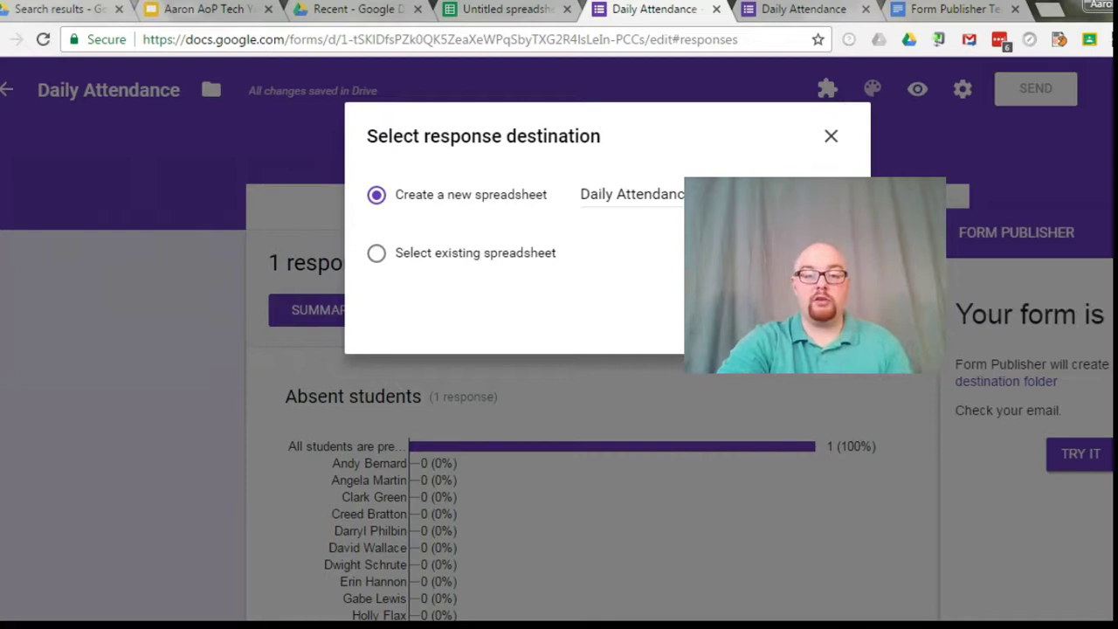
left_click(699, 330)
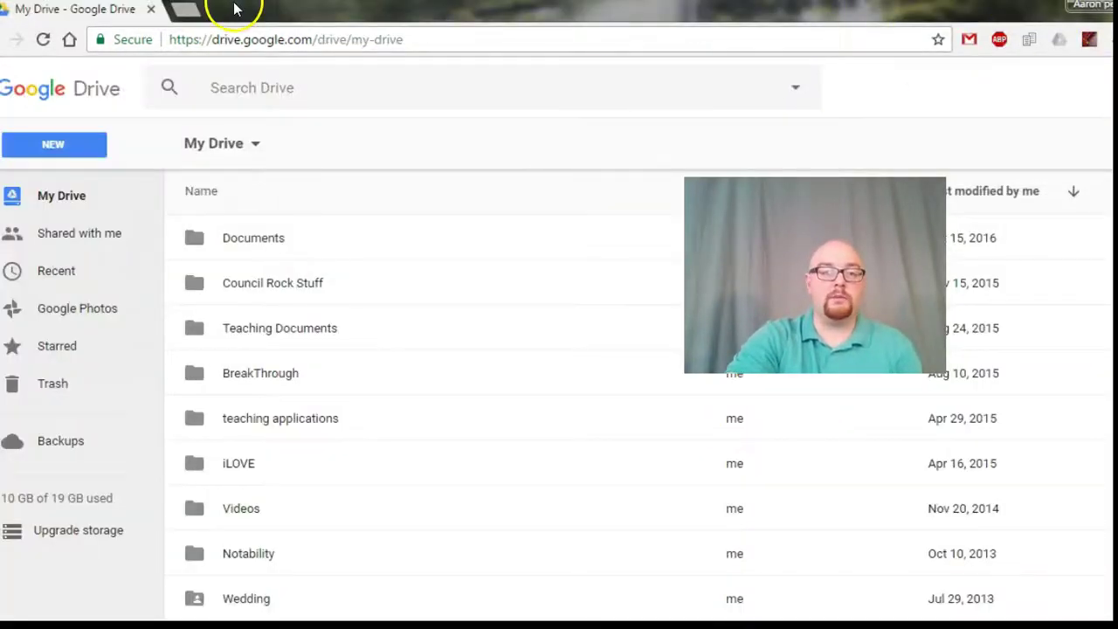
Step: Go to Gmail in a new tab and read the Class Attendance 03/01/2017 email
left_click(201, 10)
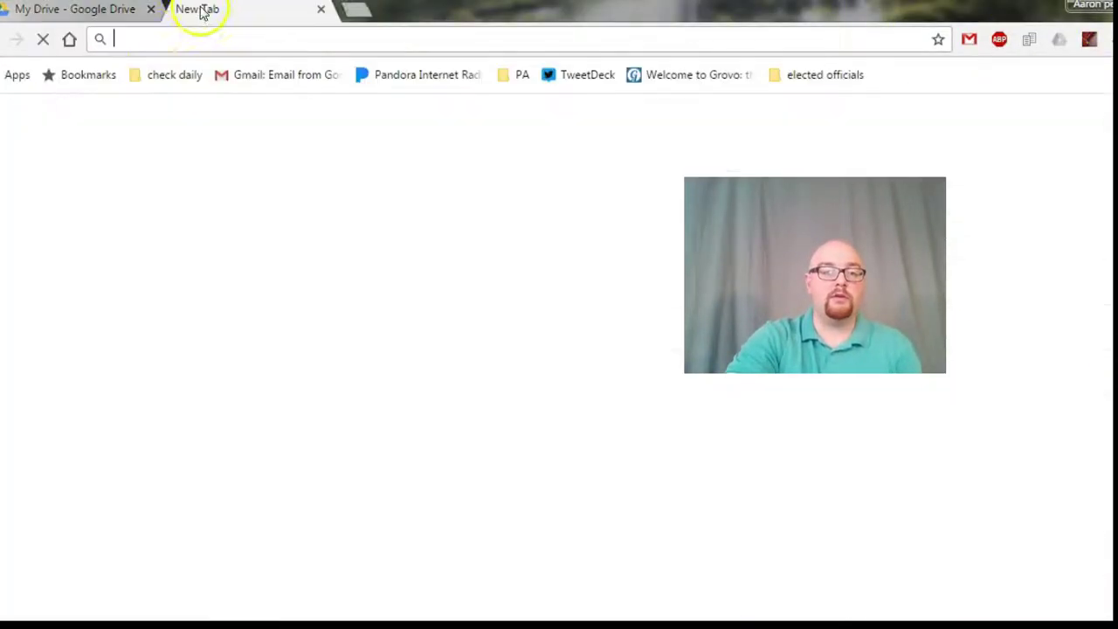
left_click(243, 78)
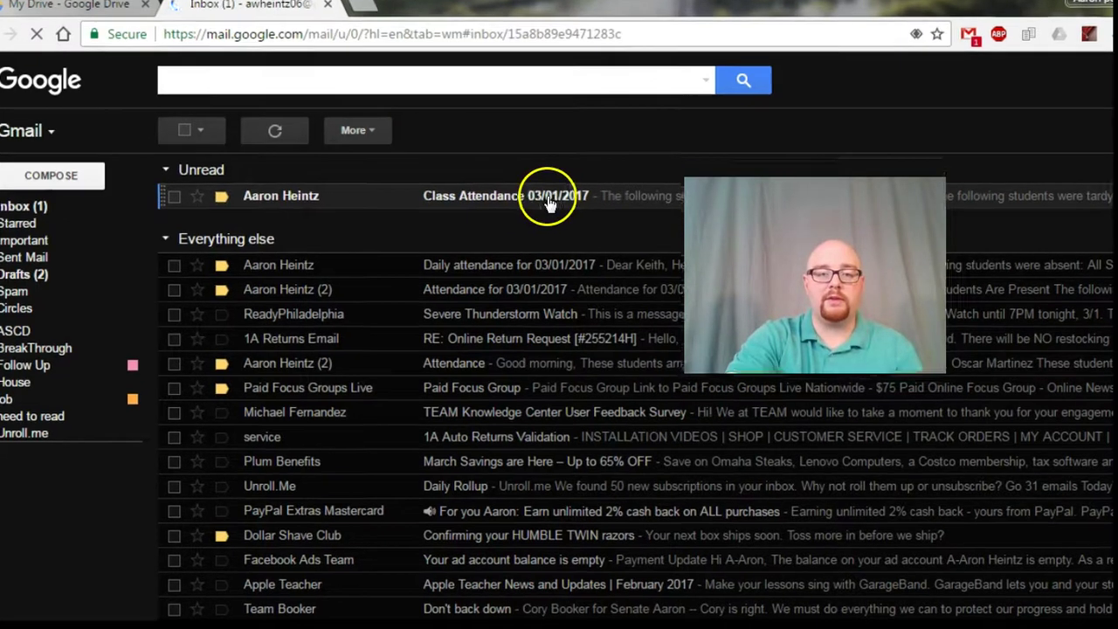
left_click(553, 203)
scroll(393, 79, "down", 1)
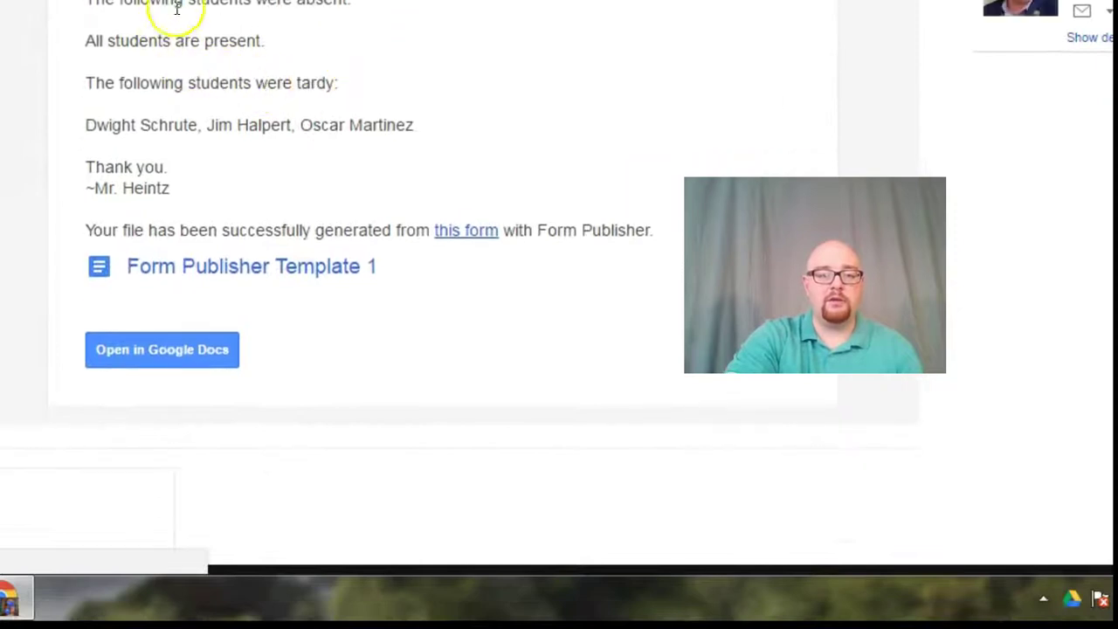